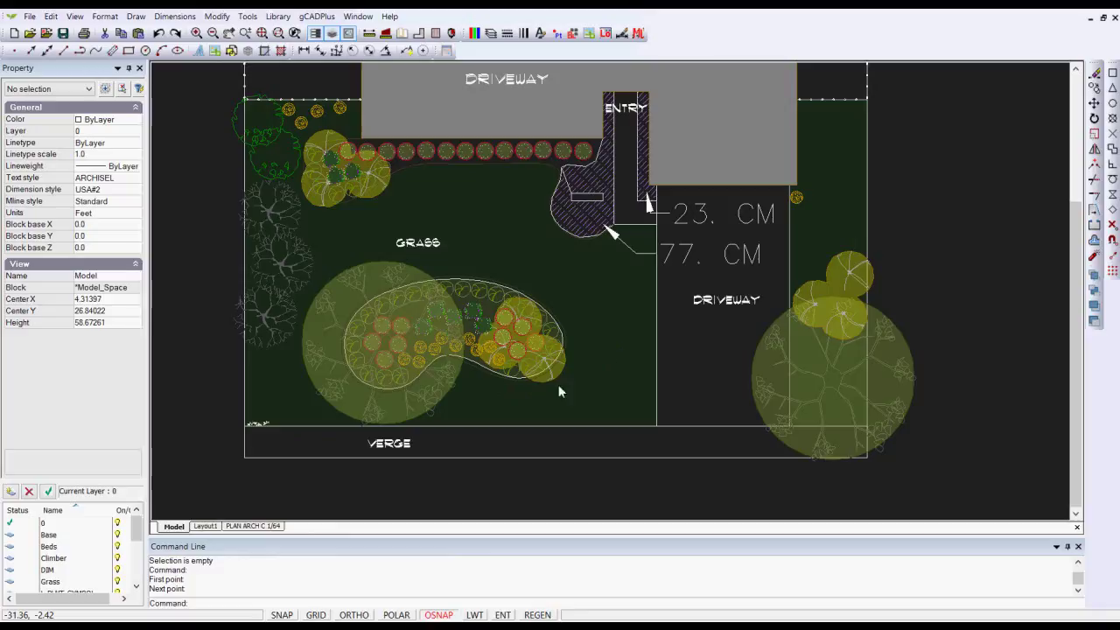
# - Switch to the PLAN ARCH C 1/64 layout and select its viewport
pyautogui.click(255, 527)
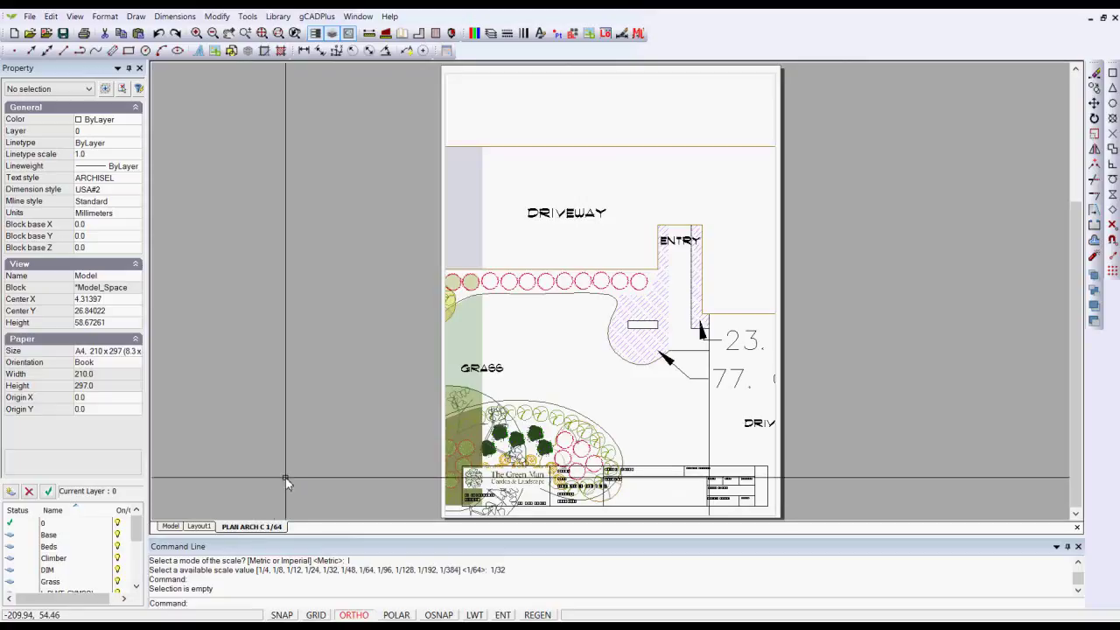
pyautogui.click(806, 113)
pyautogui.click(768, 96)
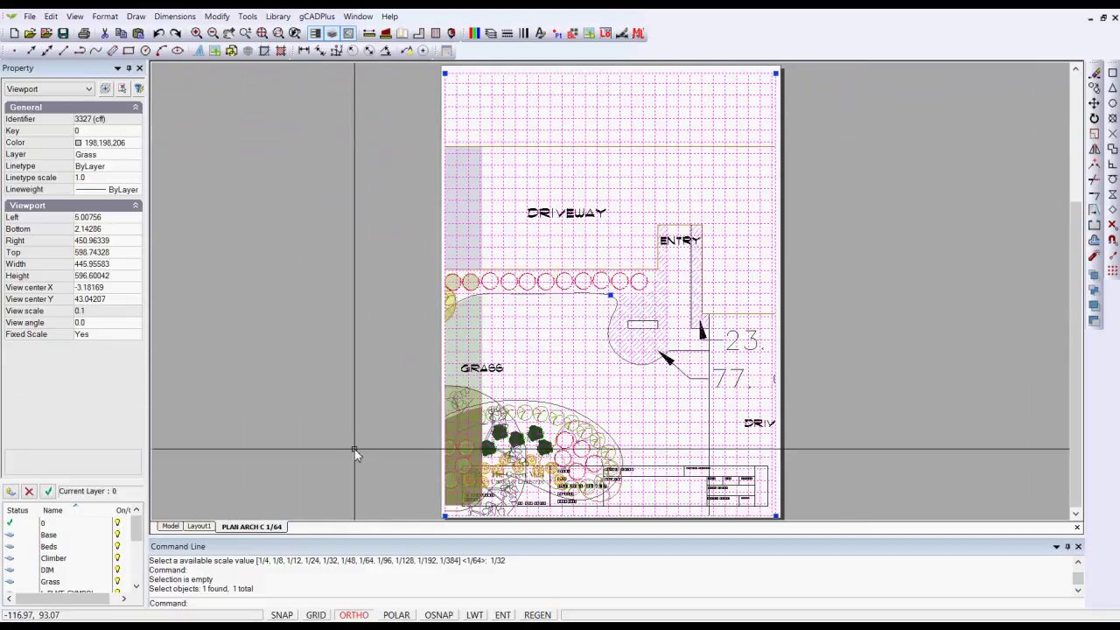
# - Fix the layout viewport at Imperial 1/64 scale with Set fixed scale in layout, then deselect it
pyautogui.click(217, 18)
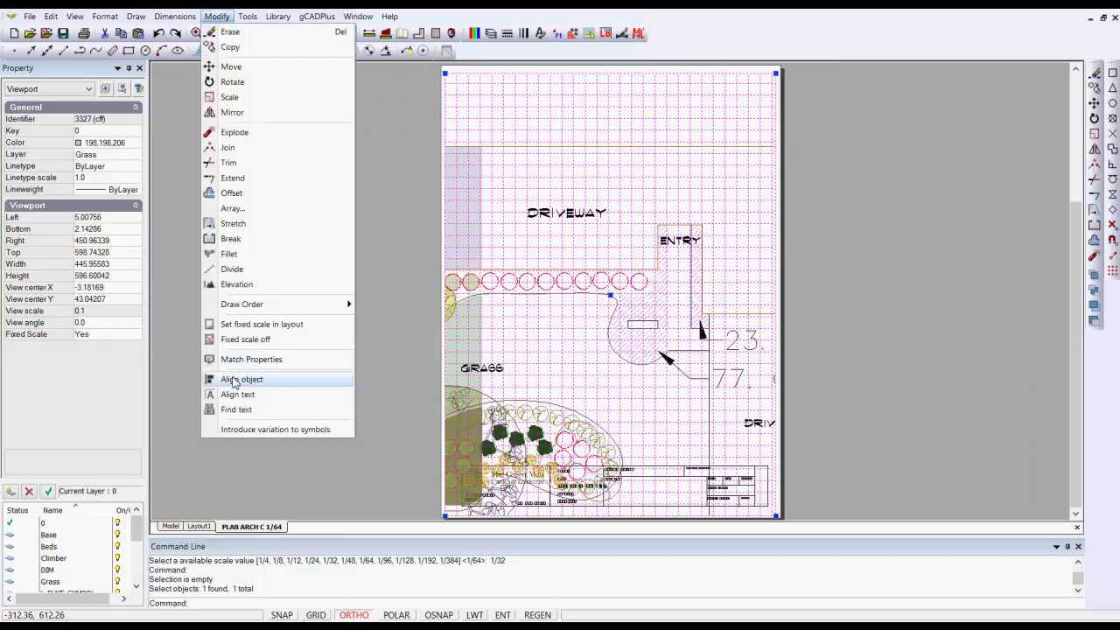
pyautogui.click(263, 327)
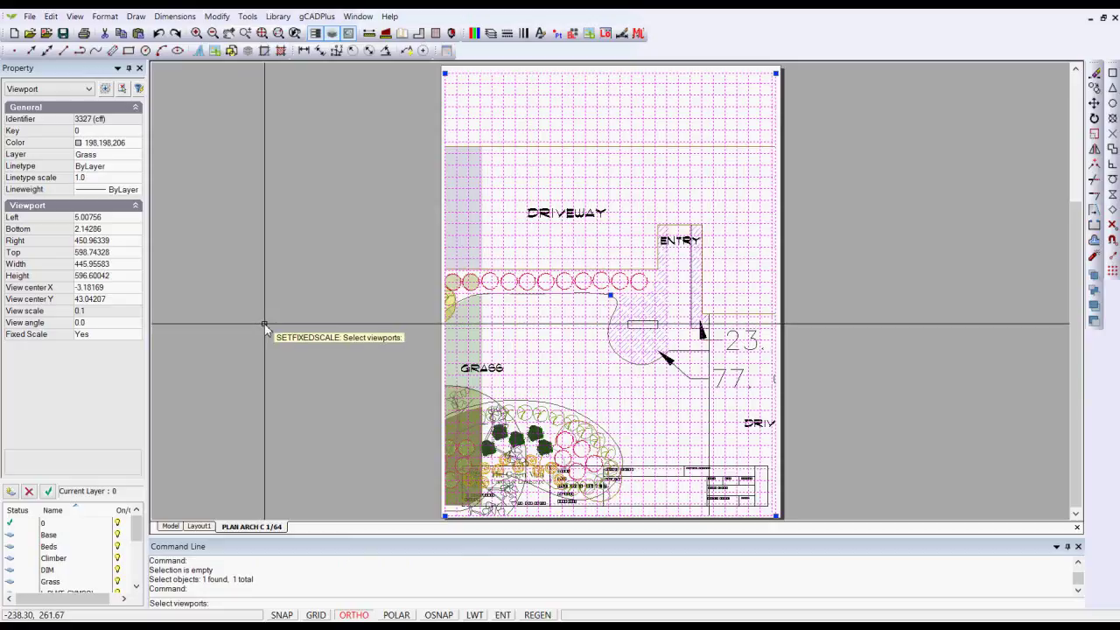
pyautogui.click(850, 170)
pyautogui.click(821, 128)
pyautogui.click(821, 128)
pyautogui.rightClick(826, 127)
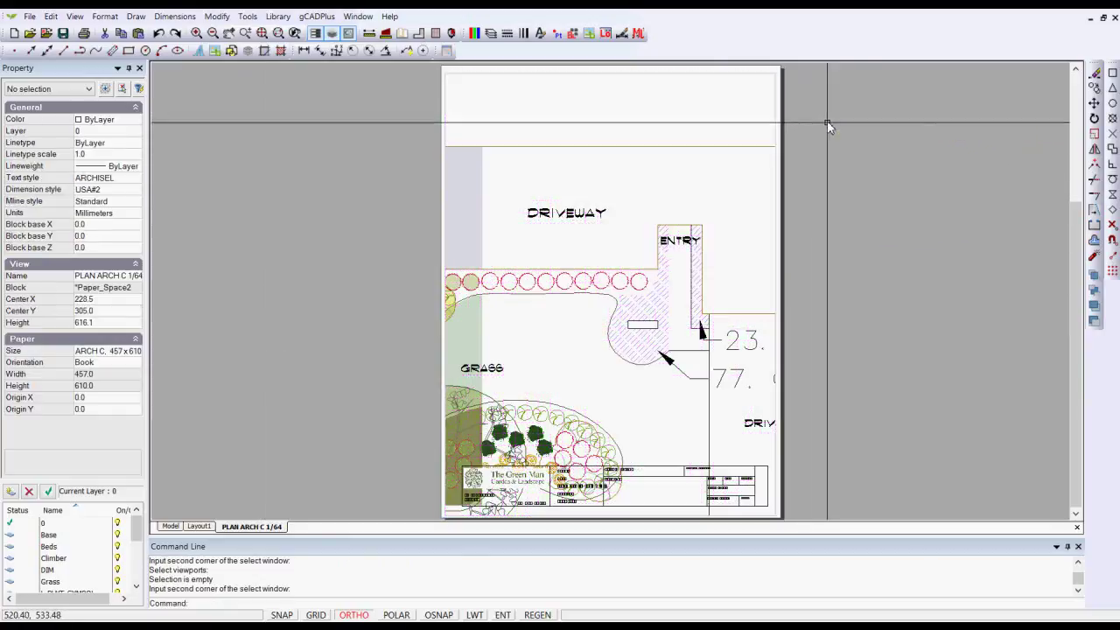
pyautogui.rightClick(826, 128)
pyautogui.click(875, 137)
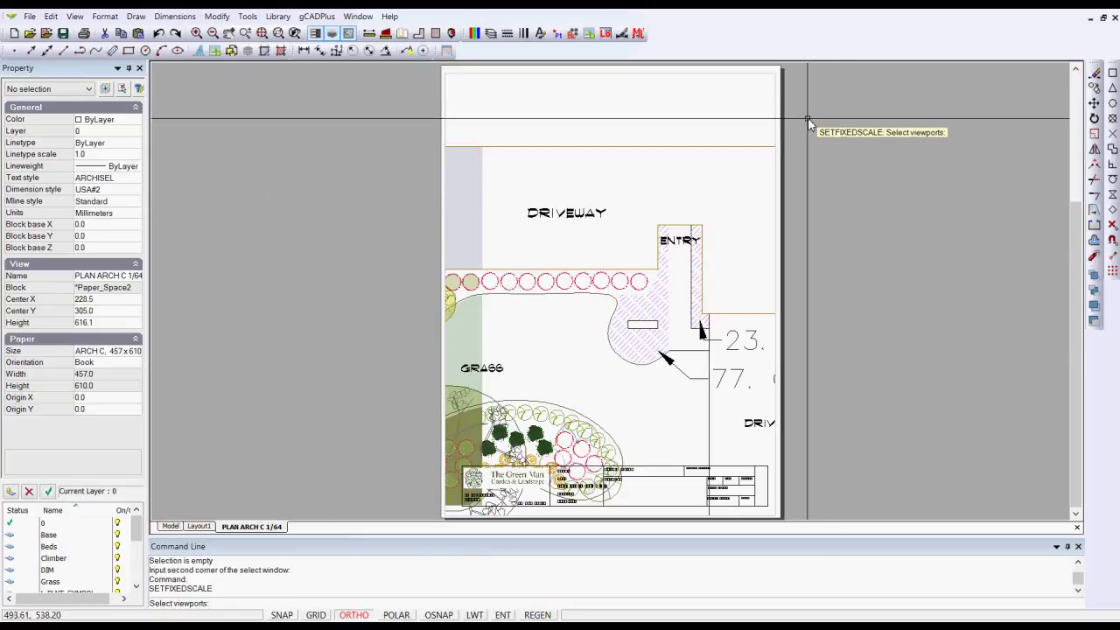
pyautogui.click(774, 129)
pyautogui.press('Return')
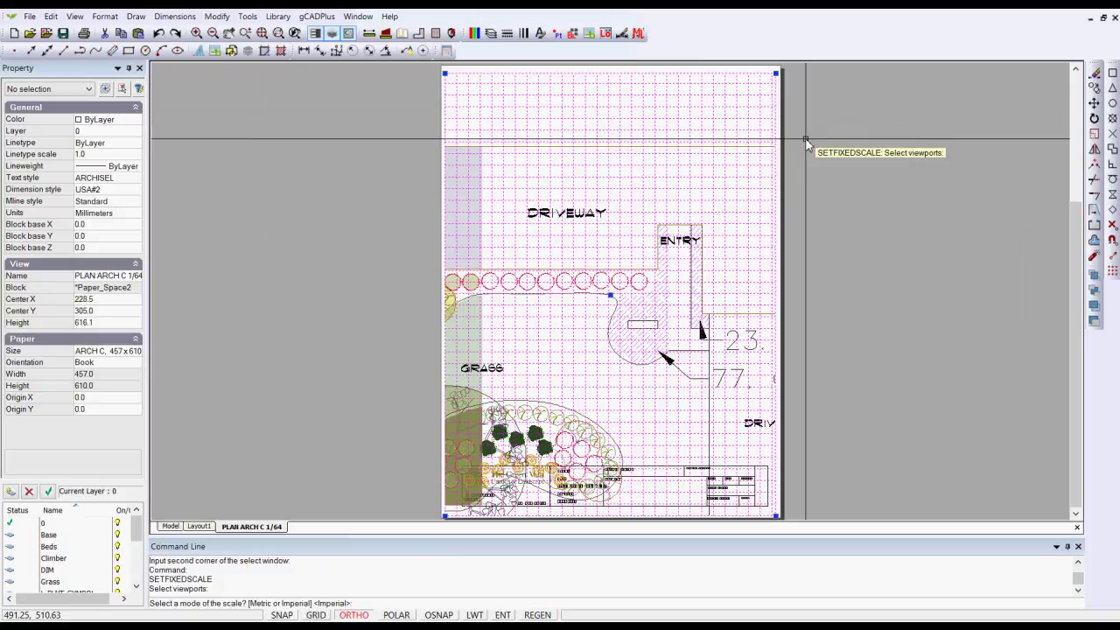
pyautogui.press('Return')
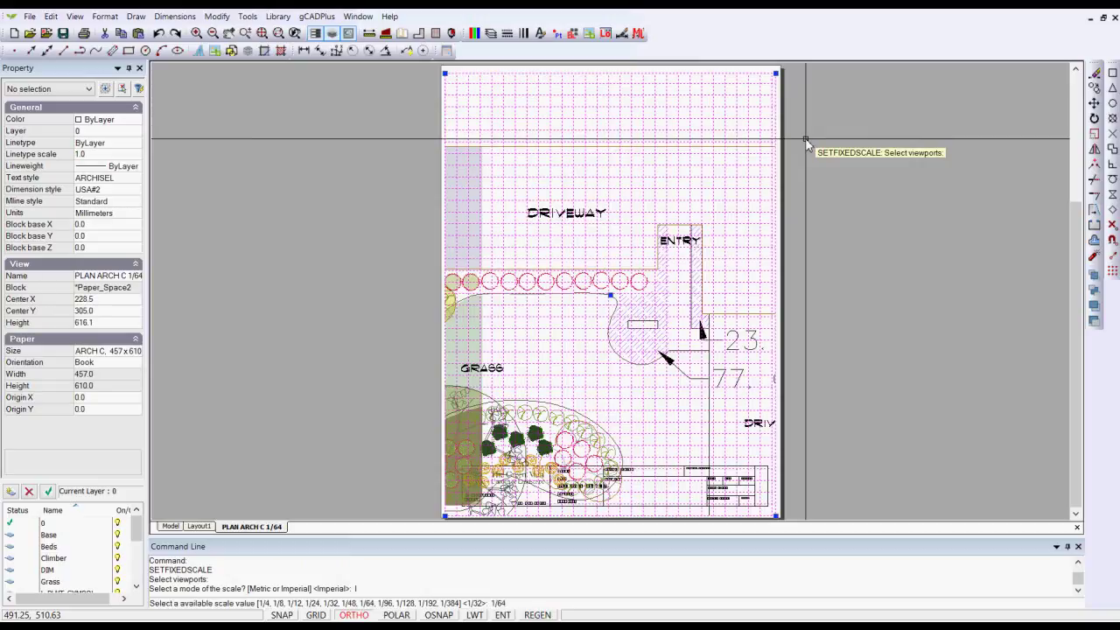
pyautogui.press('Return')
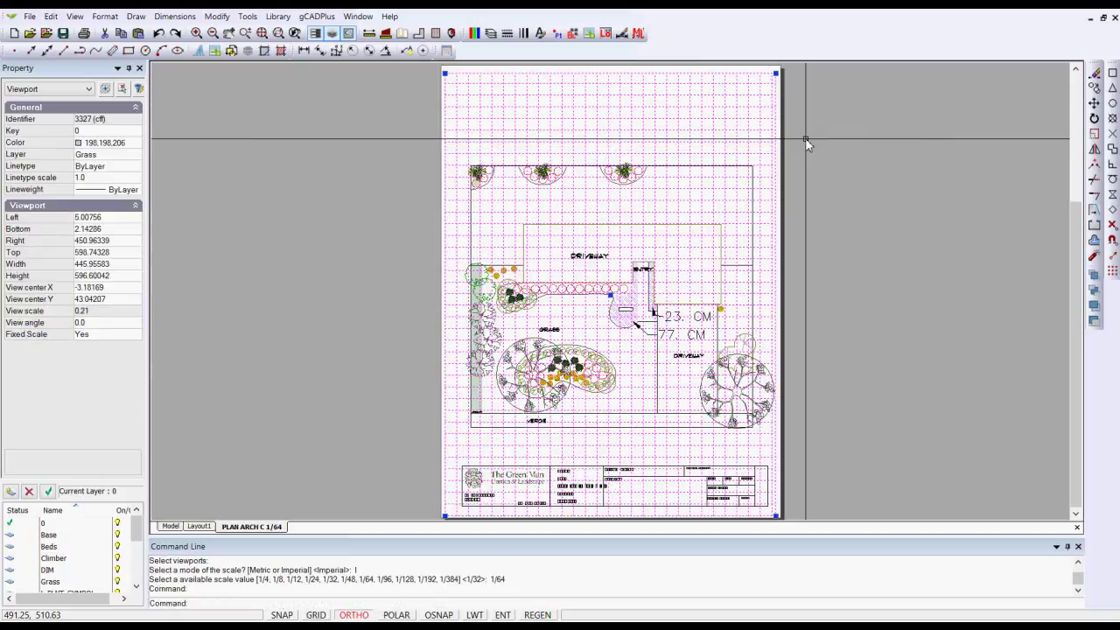
pyautogui.rightClick(813, 143)
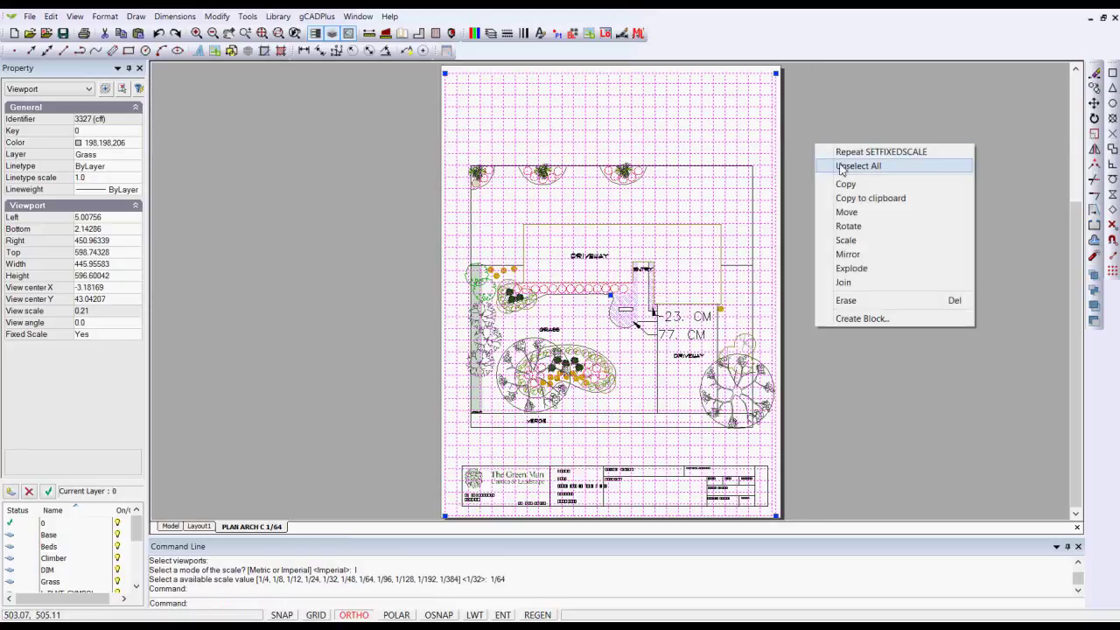
pyautogui.click(848, 167)
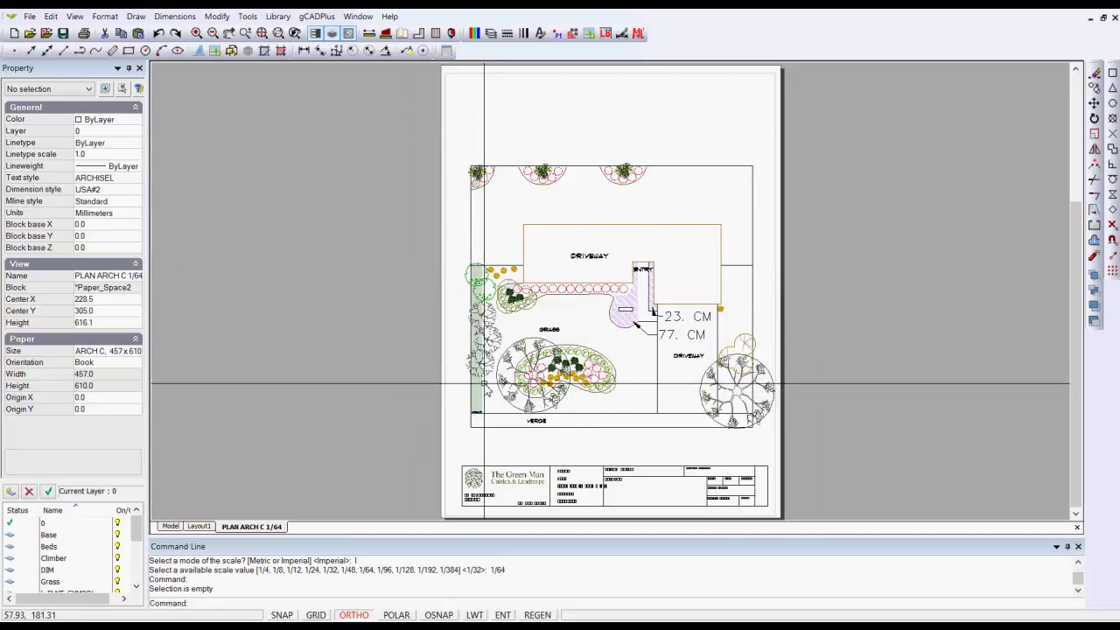
pyautogui.scroll(1, 486, 378)
pyautogui.scroll(1, 500, 365)
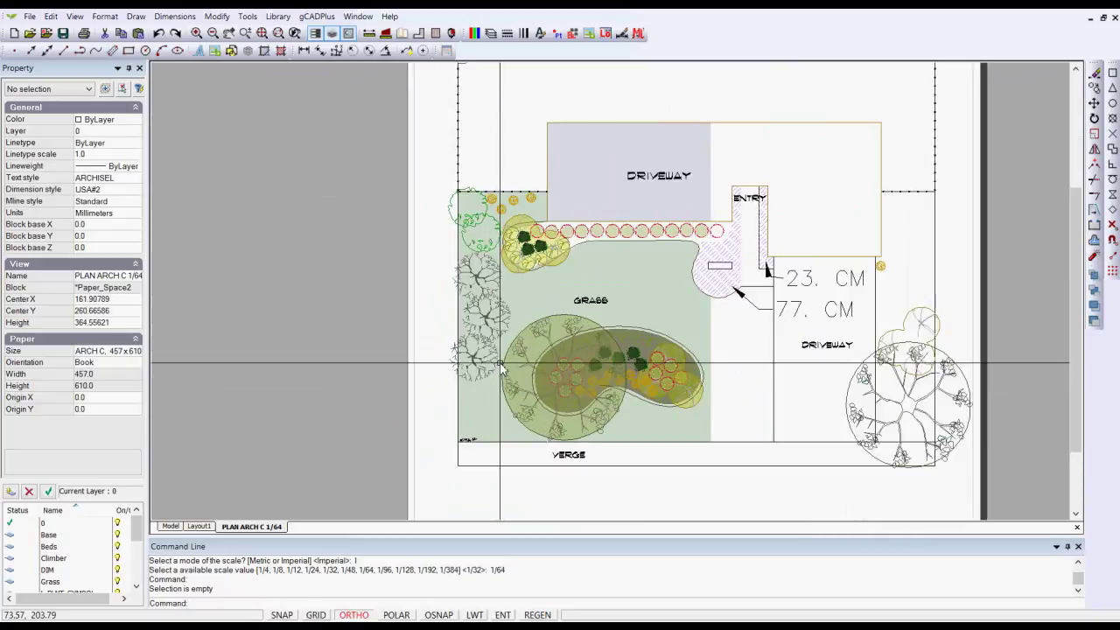
pyautogui.scroll(1, 502, 366)
pyautogui.scroll(-3, 502, 366)
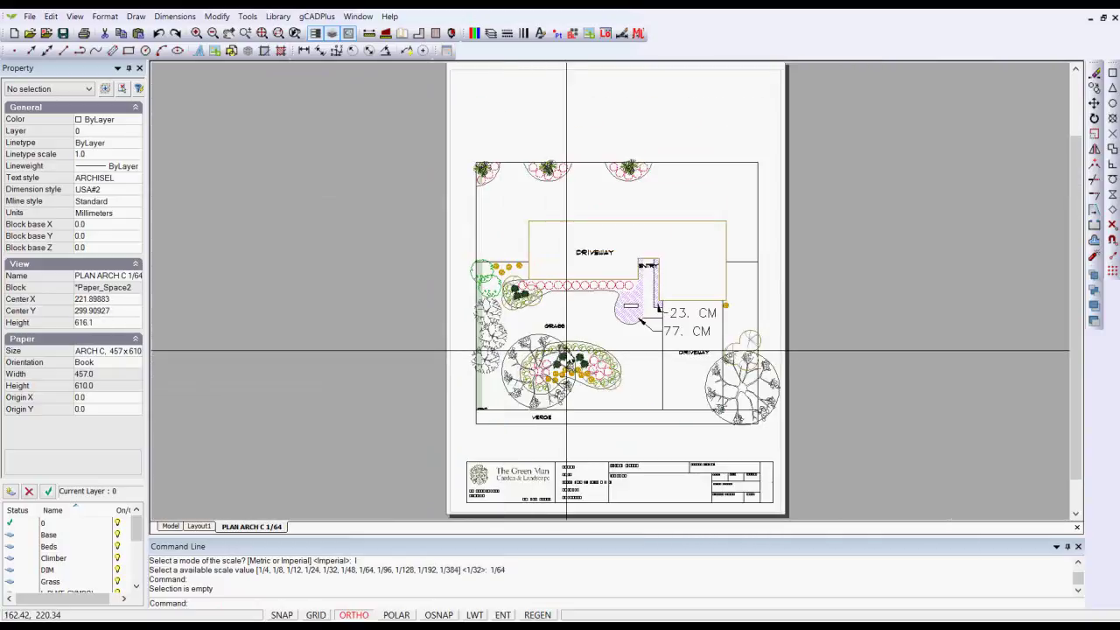
pyautogui.click(170, 526)
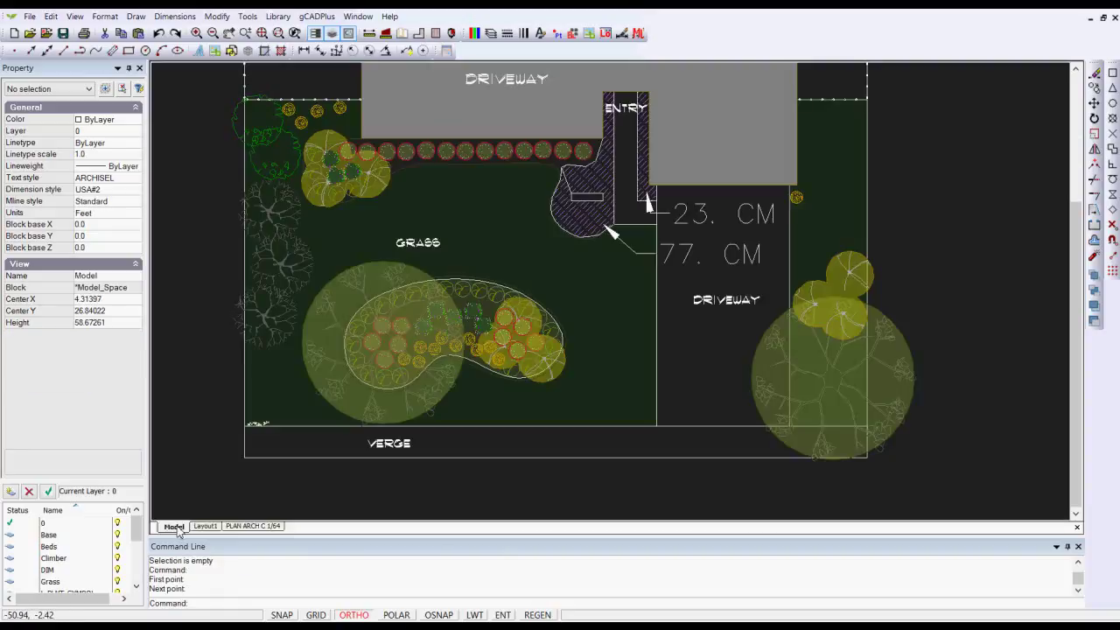
pyautogui.click(501, 206)
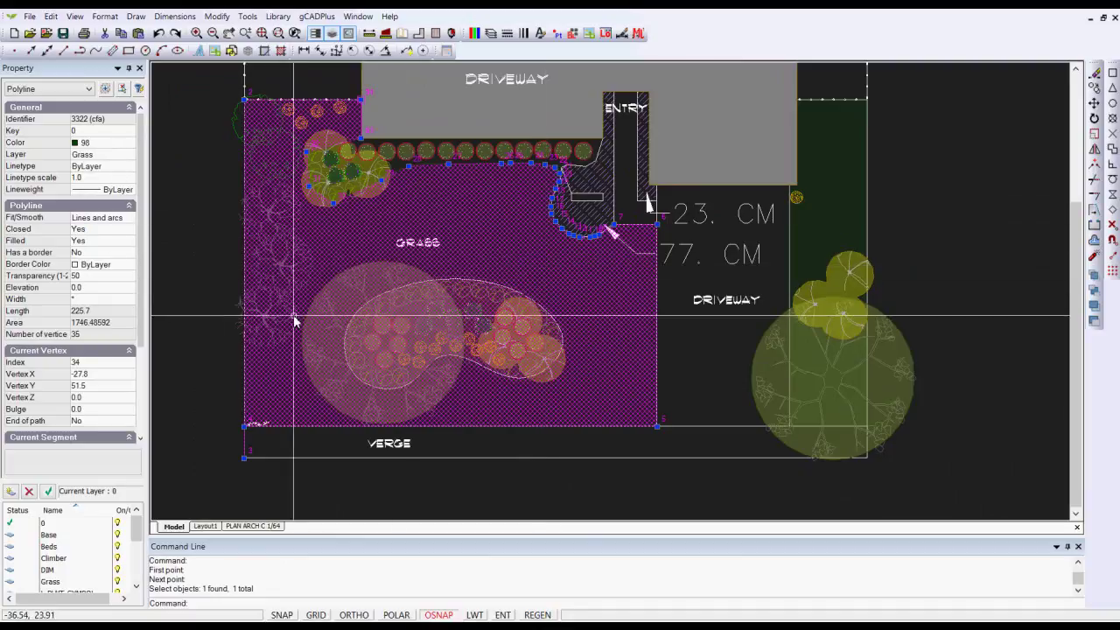
pyautogui.press('Escape')
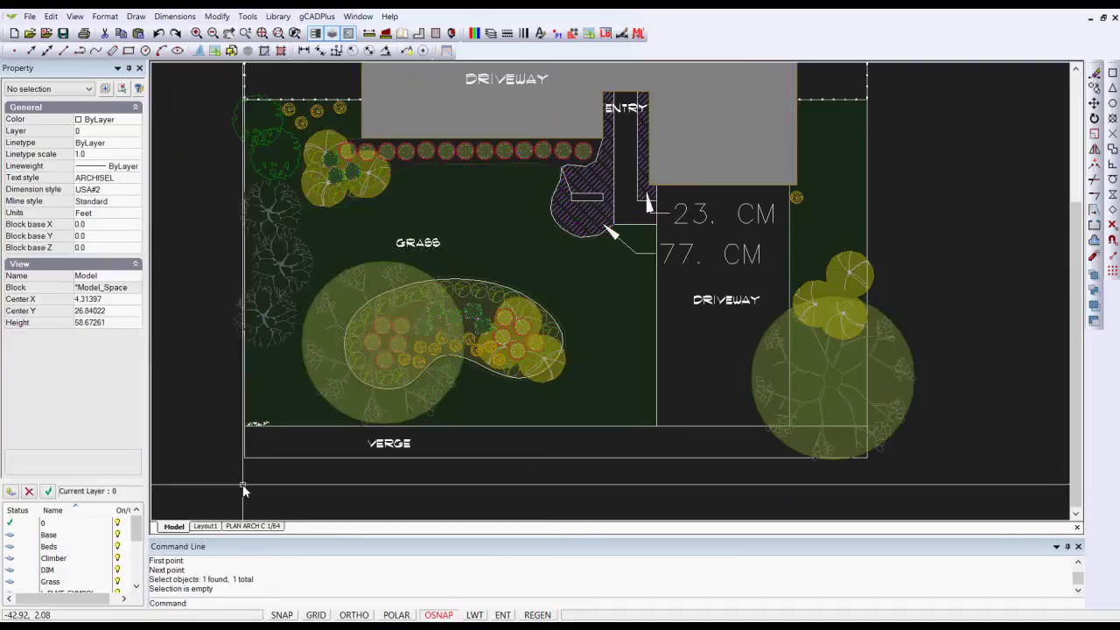
pyautogui.click(253, 526)
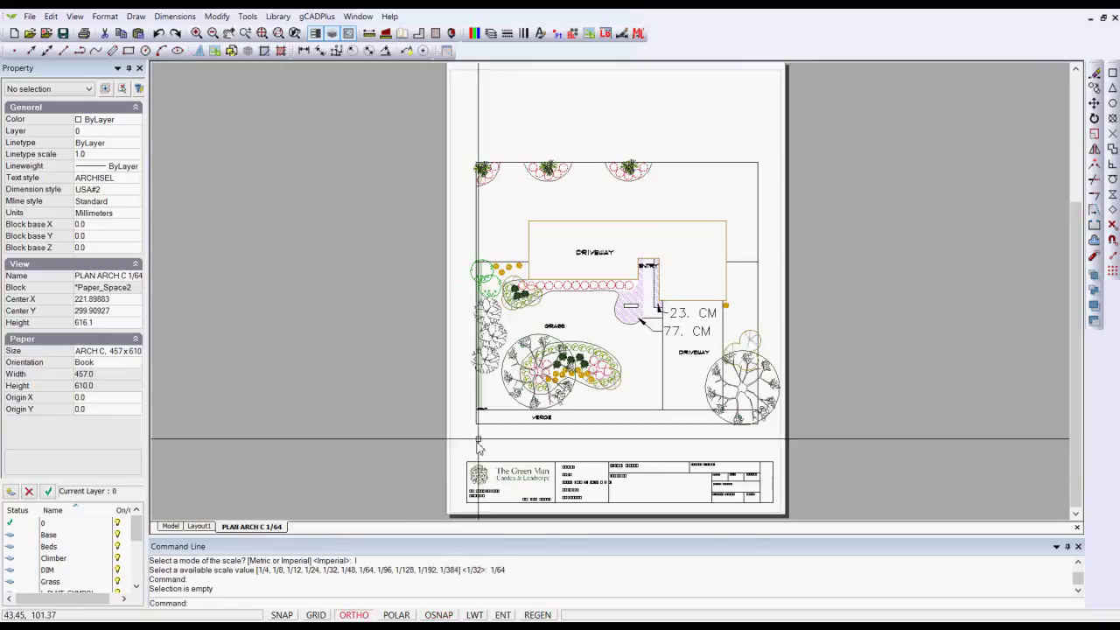
pyautogui.scroll(4, 574, 376)
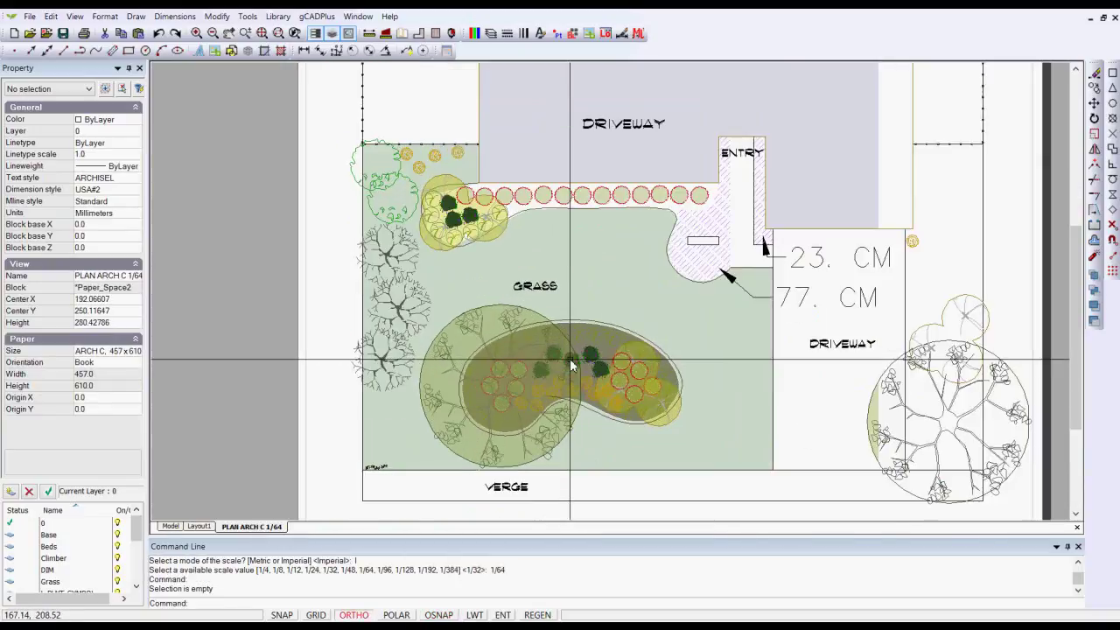
pyautogui.scroll(-4, 570, 359)
pyautogui.scroll(-1, 569, 359)
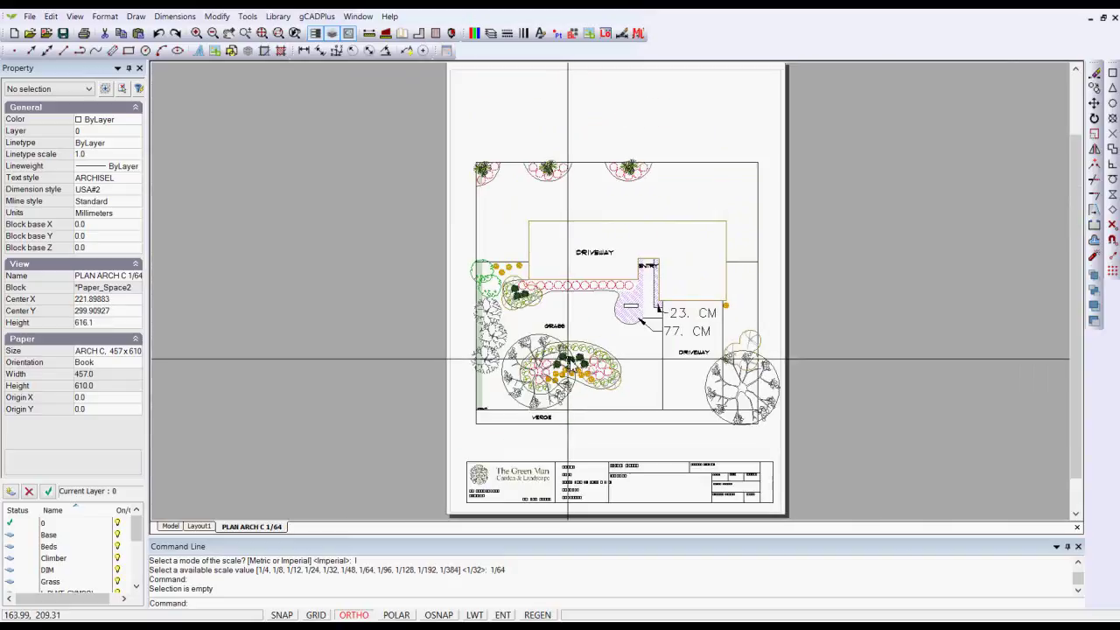
pyautogui.scroll(-1, 452, 358)
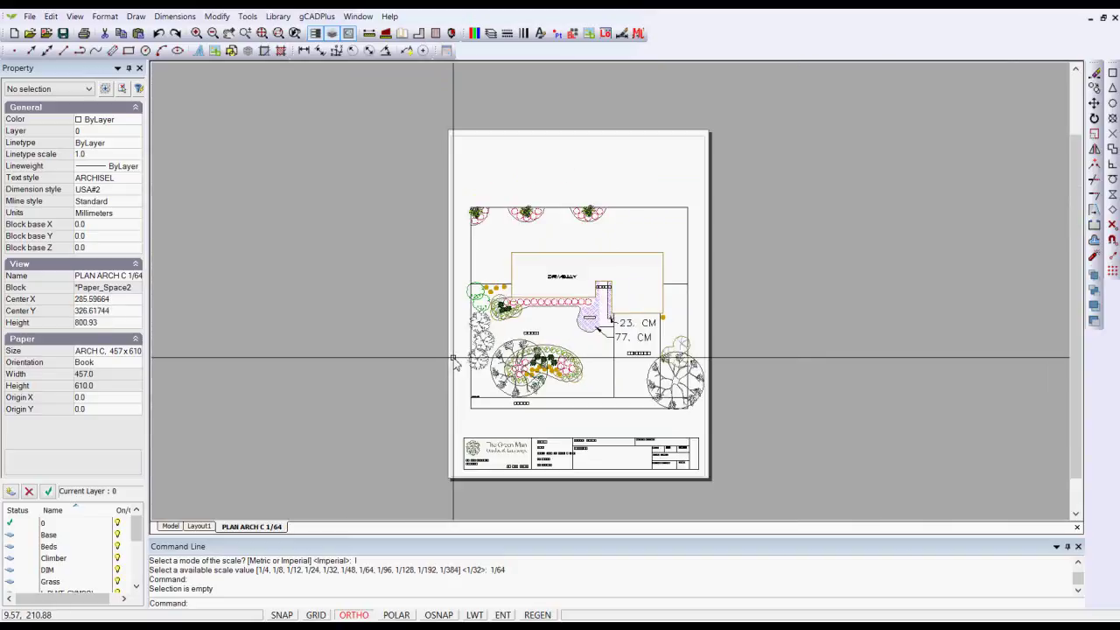
# - Set the layout viewport's colour to white (255) from Select Color, then deselect the viewport
pyautogui.click(706, 159)
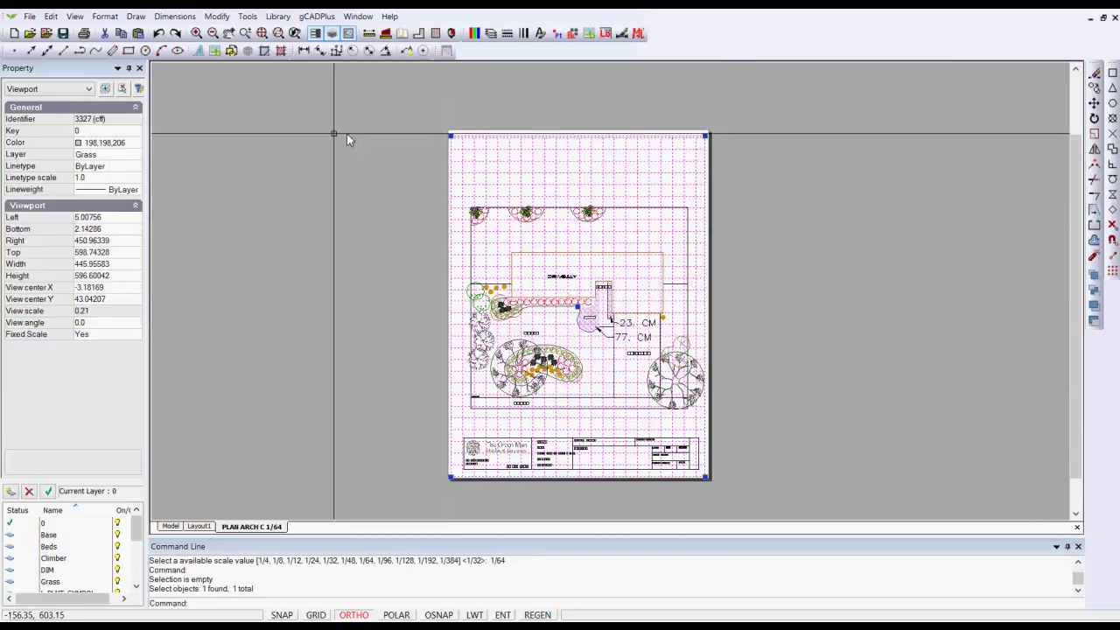
pyautogui.click(130, 146)
pyautogui.click(135, 144)
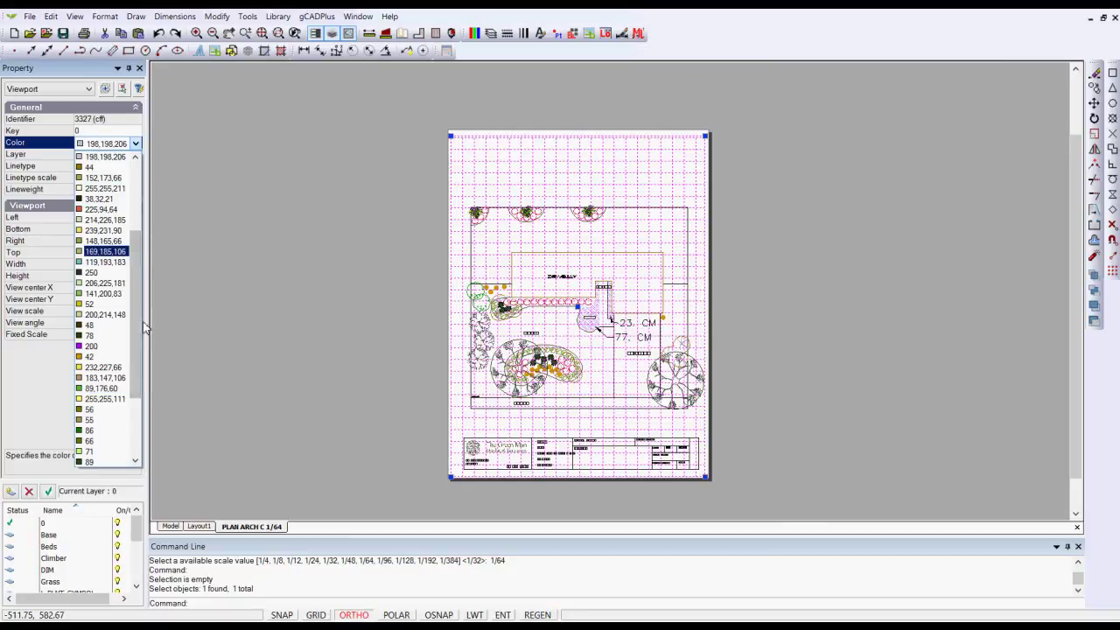
pyautogui.scroll(-3, 138, 332)
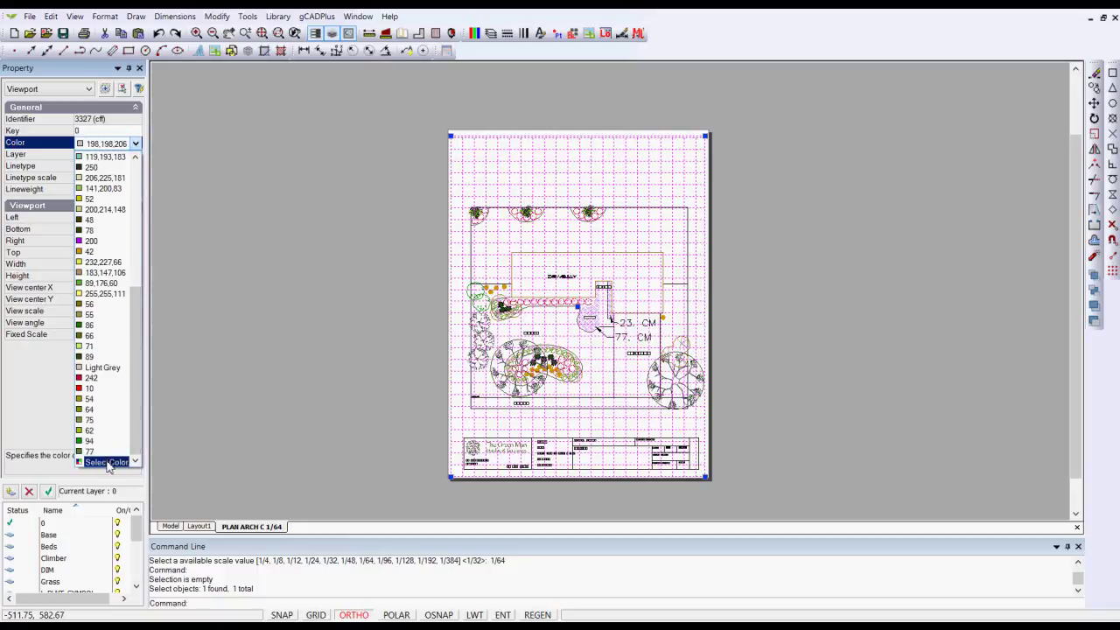
pyautogui.click(108, 463)
pyautogui.click(517, 366)
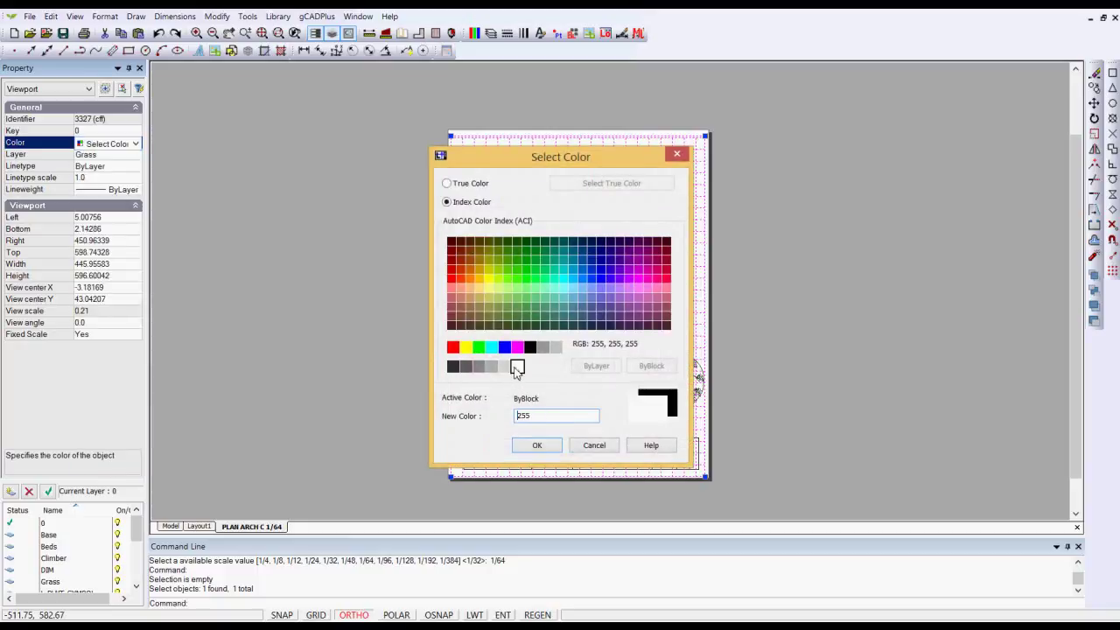
pyautogui.click(535, 445)
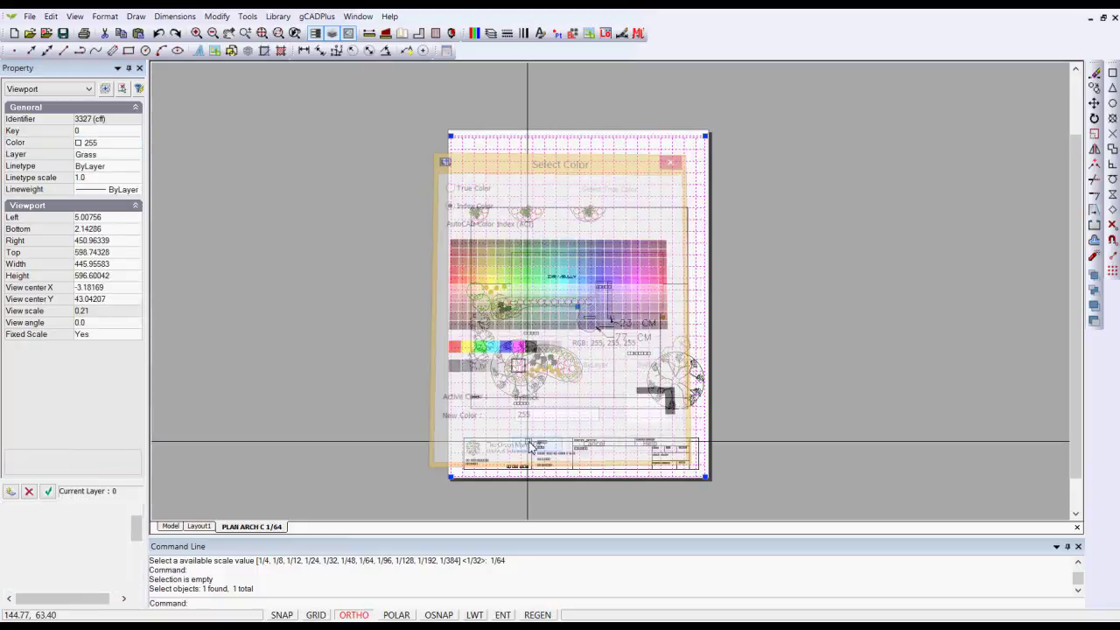
pyautogui.rightClick(366, 340)
pyautogui.click(399, 360)
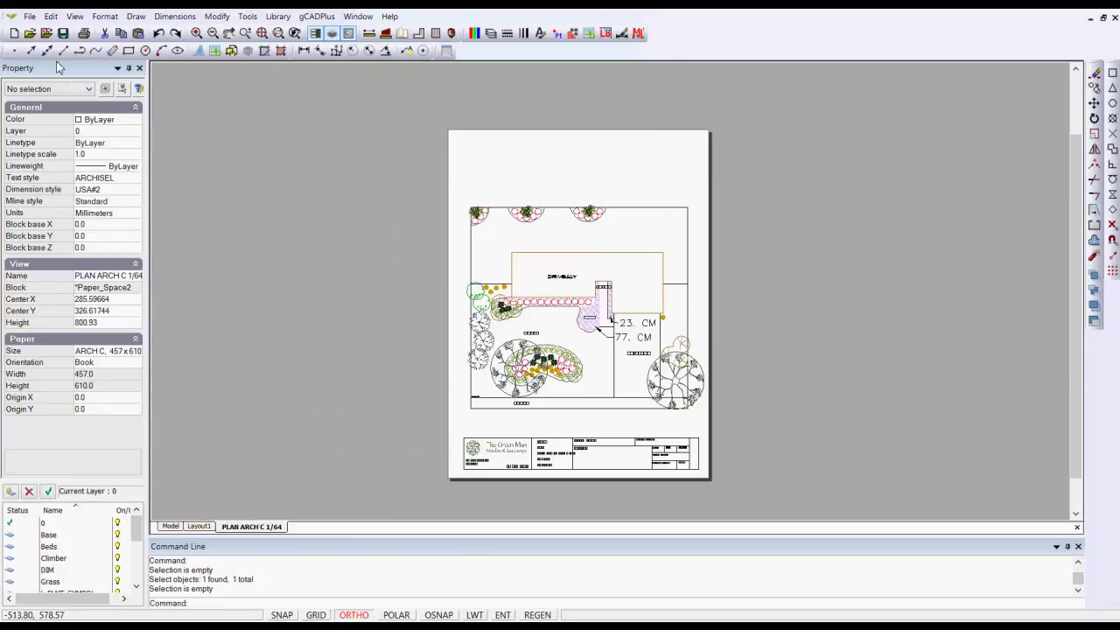
# - Start File > Save As PDF for the layout, then cancel at the Print Area dialog
pyautogui.click(29, 15)
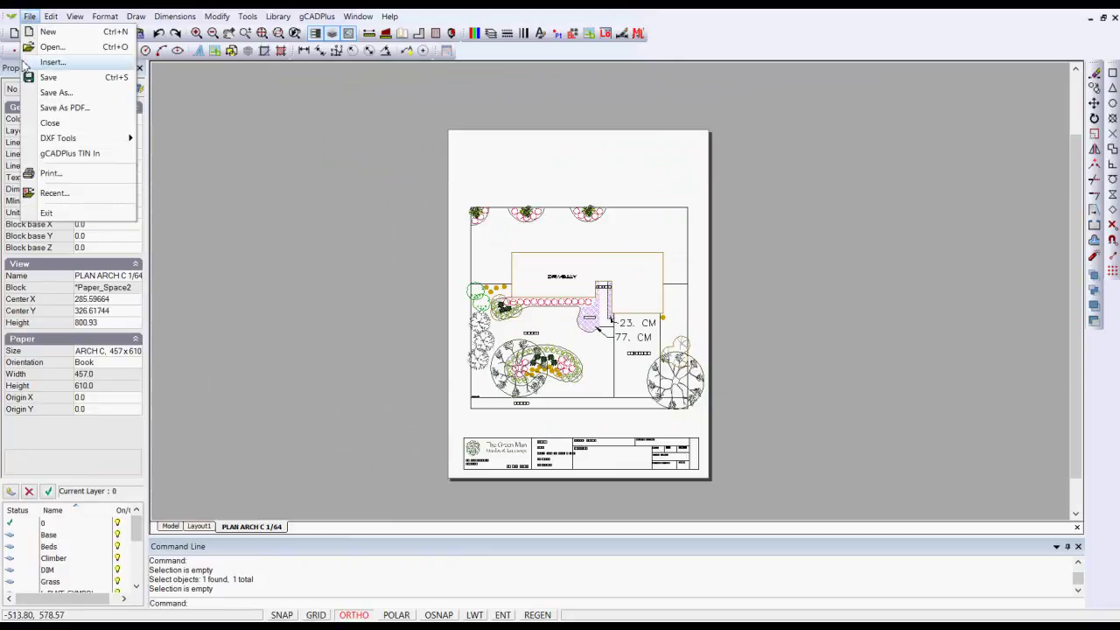
pyautogui.click(65, 108)
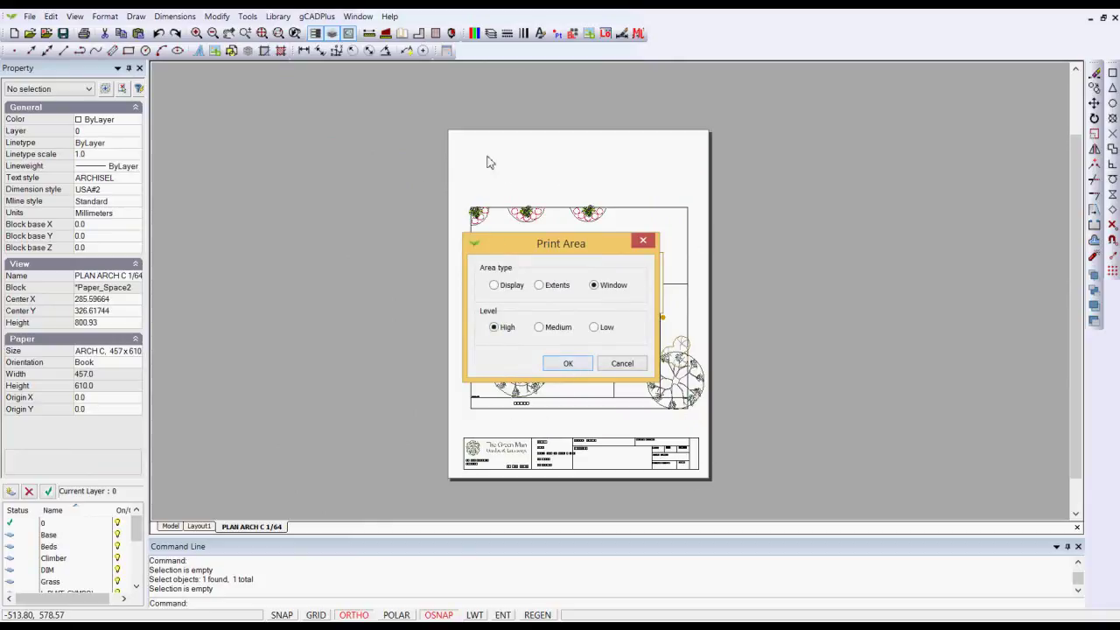
pyautogui.click(622, 364)
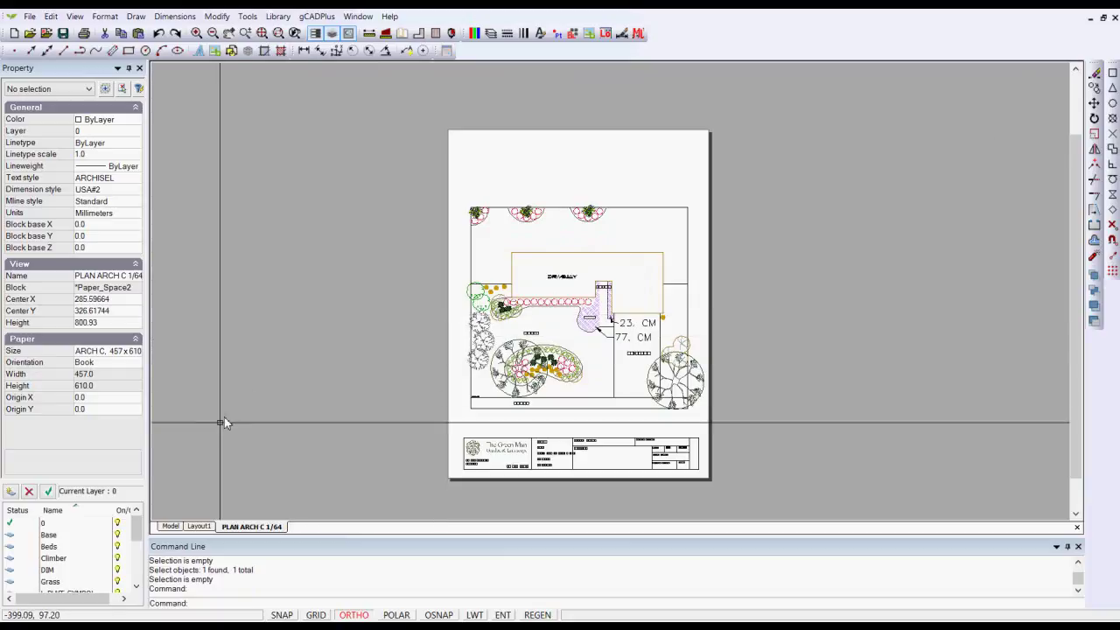
# - Return to the Model tab and zoom in toward the entry path leaders
pyautogui.click(170, 526)
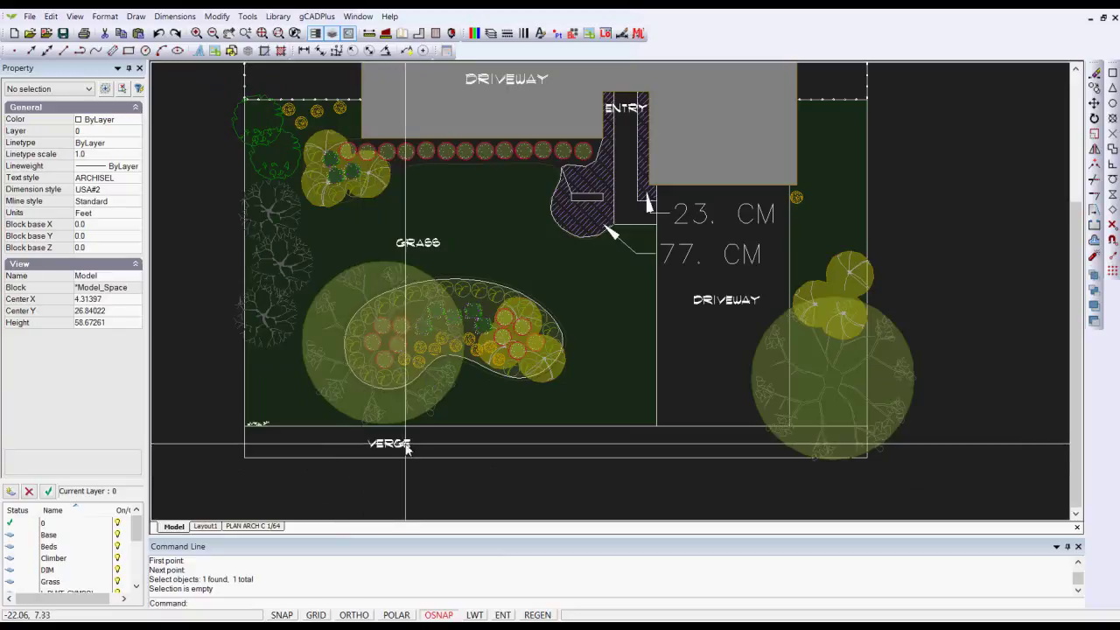
pyautogui.scroll(2, 700, 259)
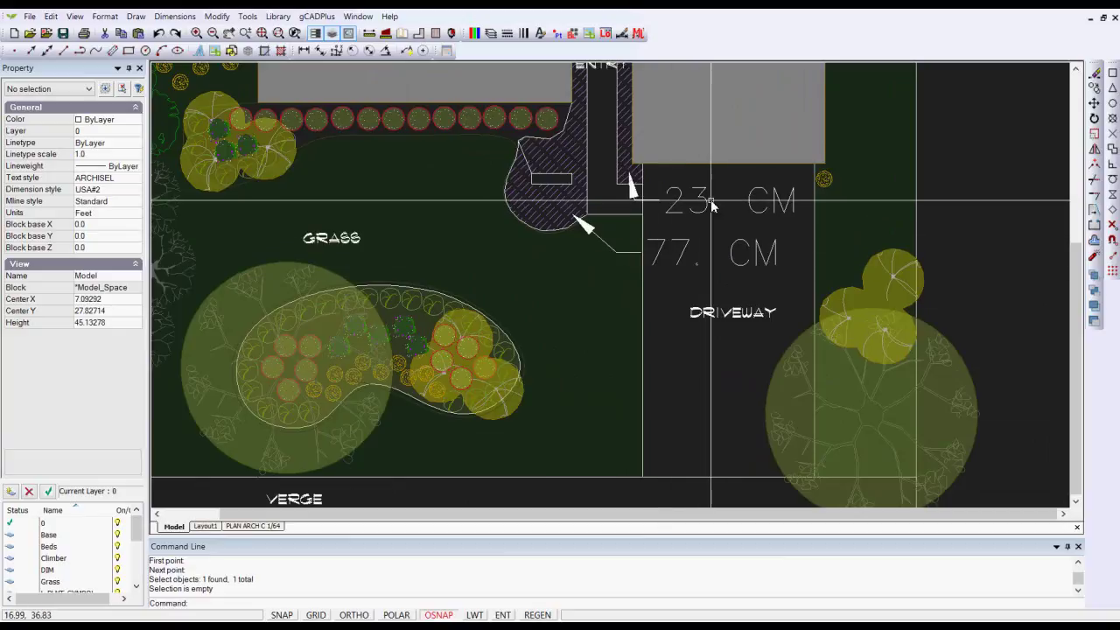
# - Change the 77. CM leader's style from Standard to USA#2 in the Property panel
pyautogui.click(678, 264)
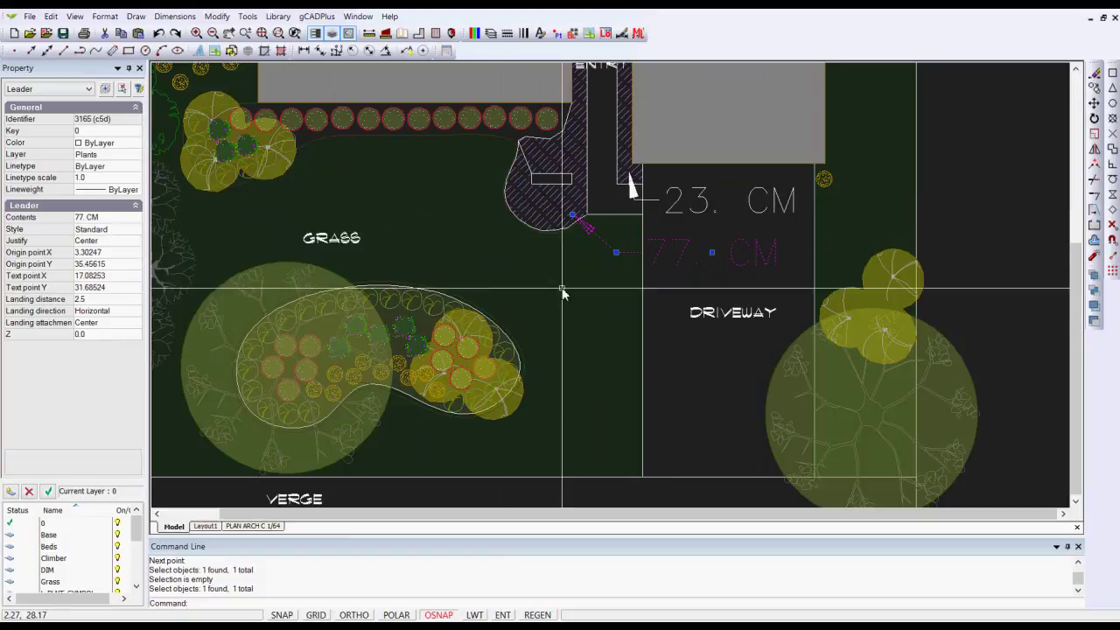
pyautogui.click(607, 318)
pyautogui.press('Escape')
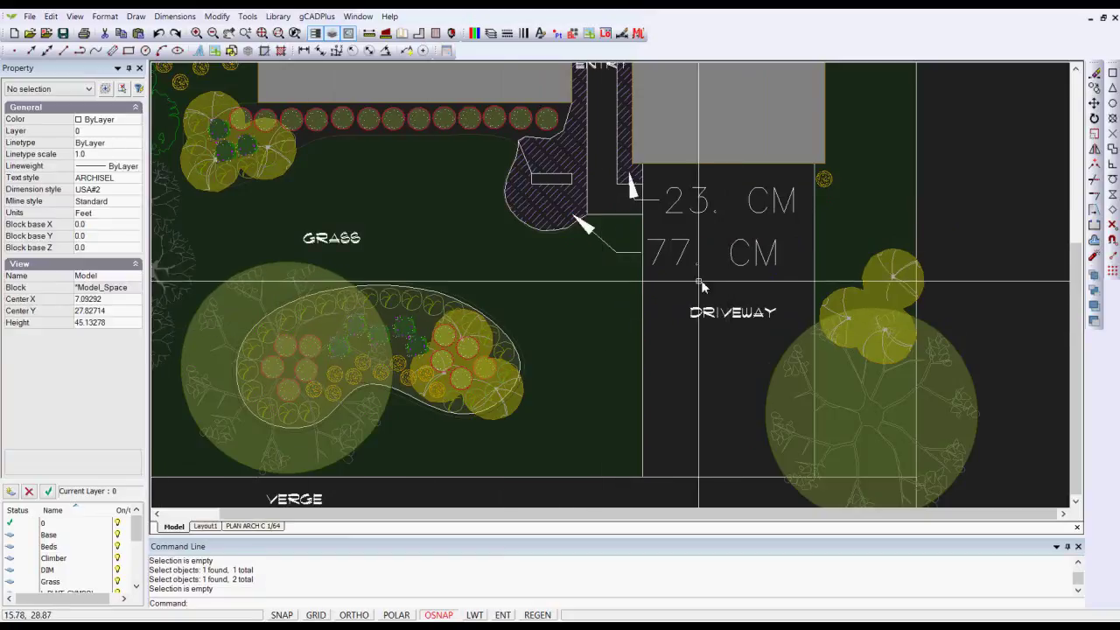
pyautogui.click(602, 289)
pyautogui.press('Escape')
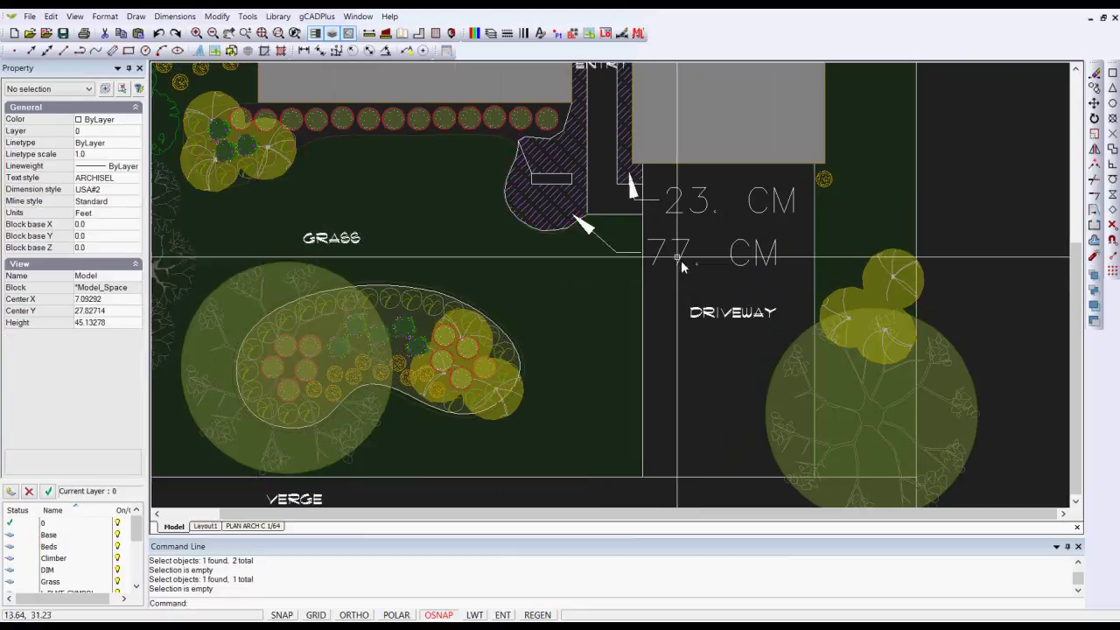
pyautogui.click(681, 252)
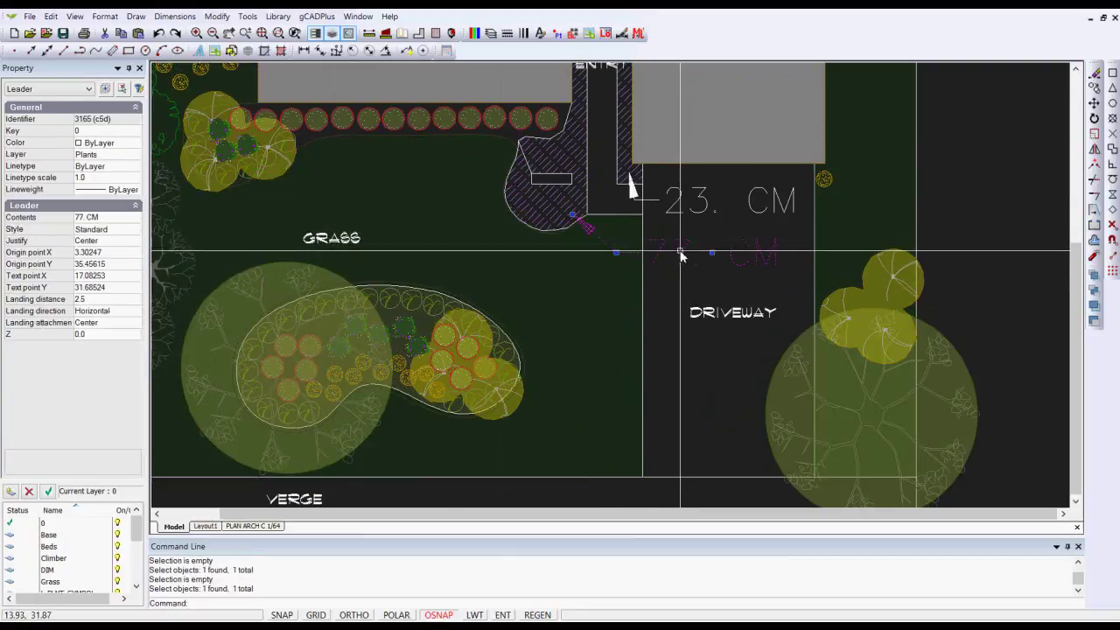
pyautogui.click(175, 16)
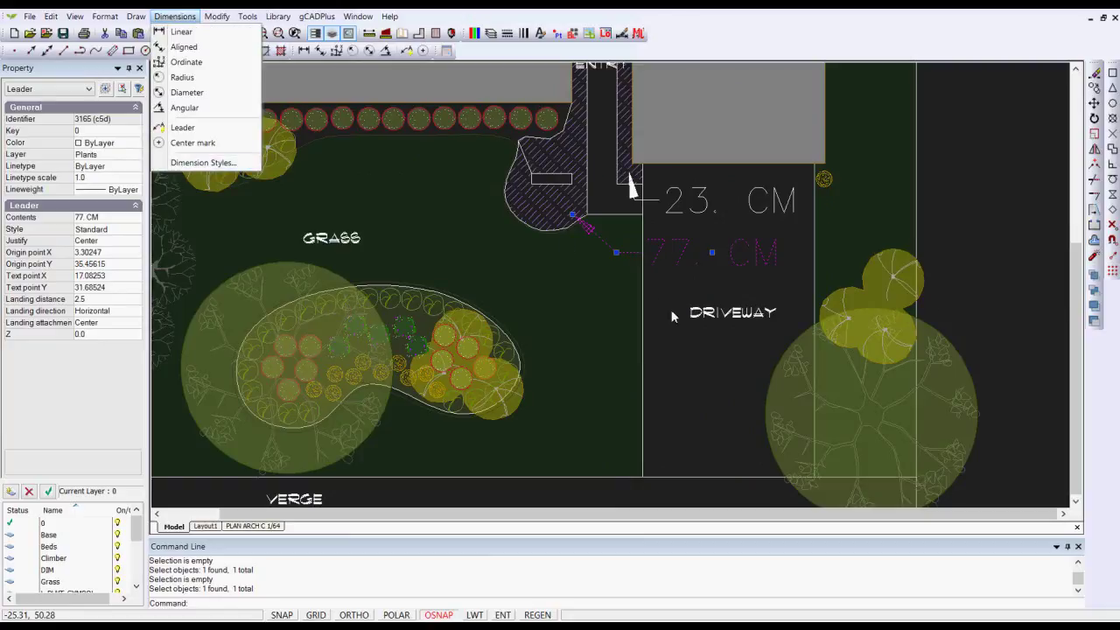
pyautogui.press('Escape')
pyautogui.press('Escape')
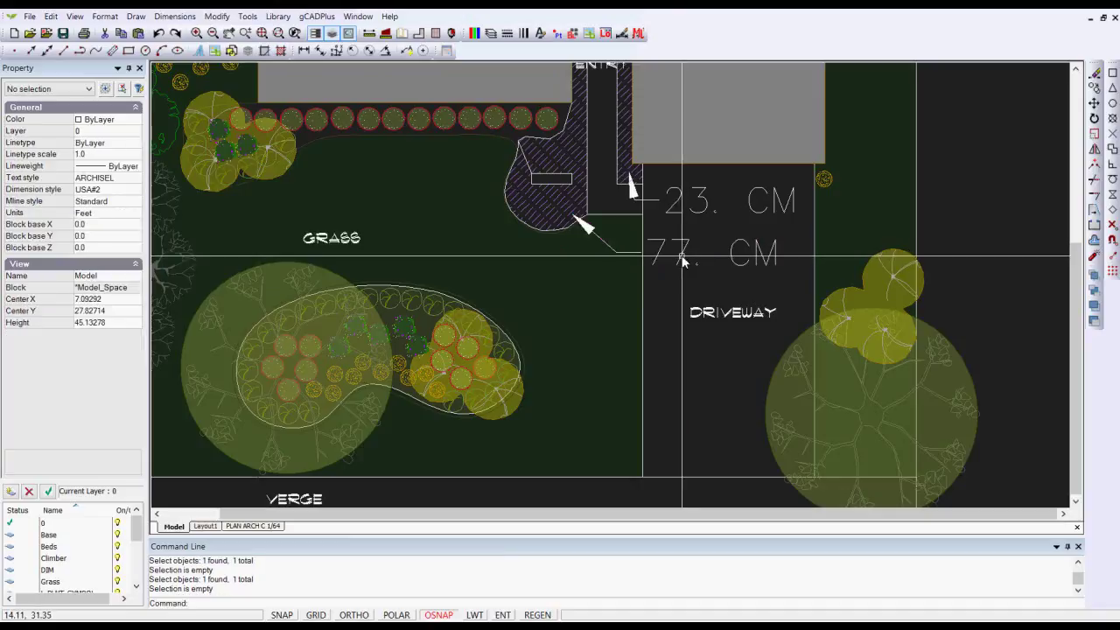
pyautogui.click(681, 257)
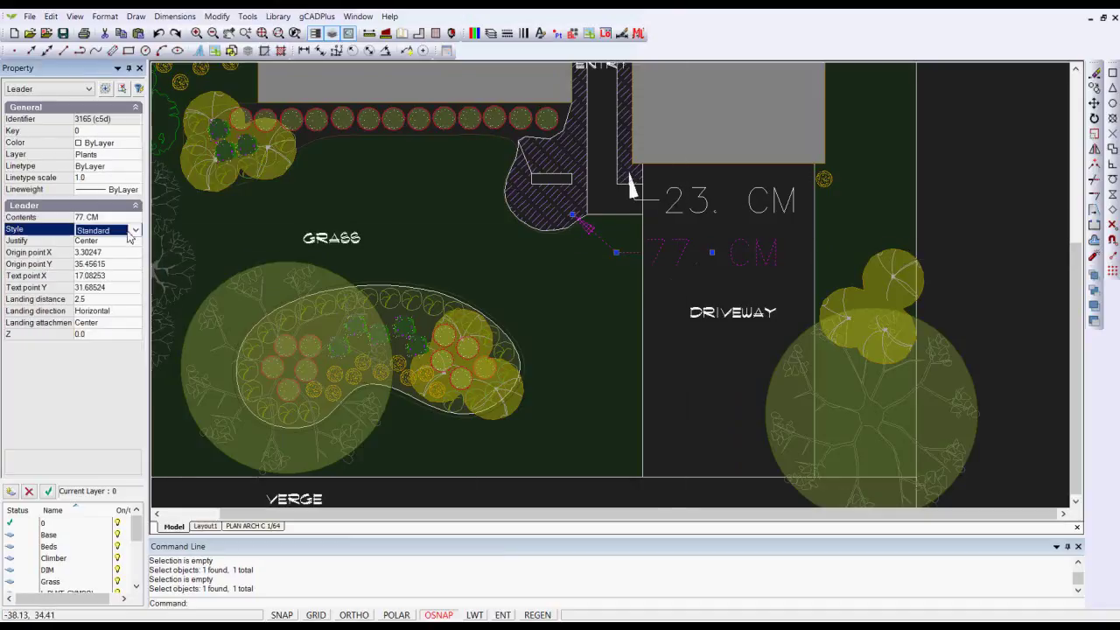
pyautogui.click(89, 264)
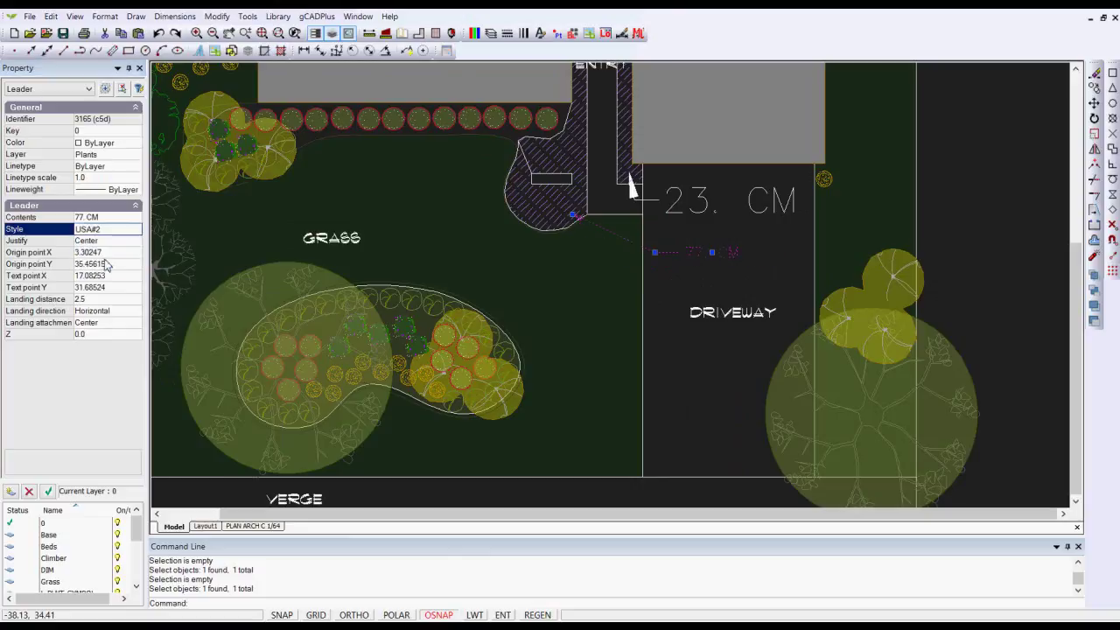
pyautogui.press('Escape')
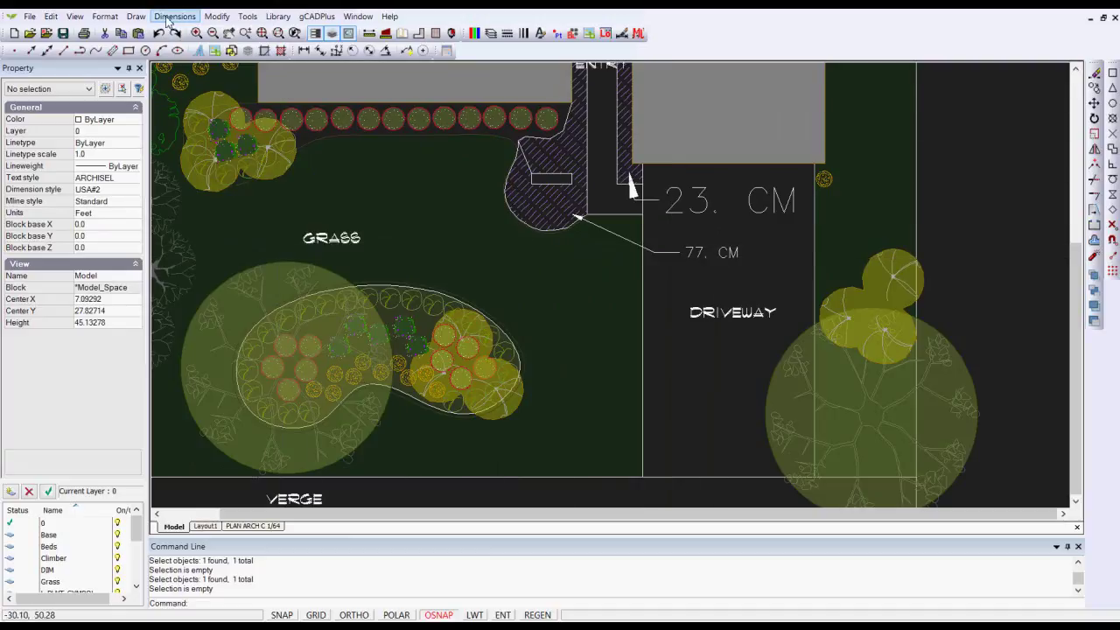
# - Match the 23. CM leader's properties to the 77. CM leader's USA#2 style
pyautogui.click(215, 17)
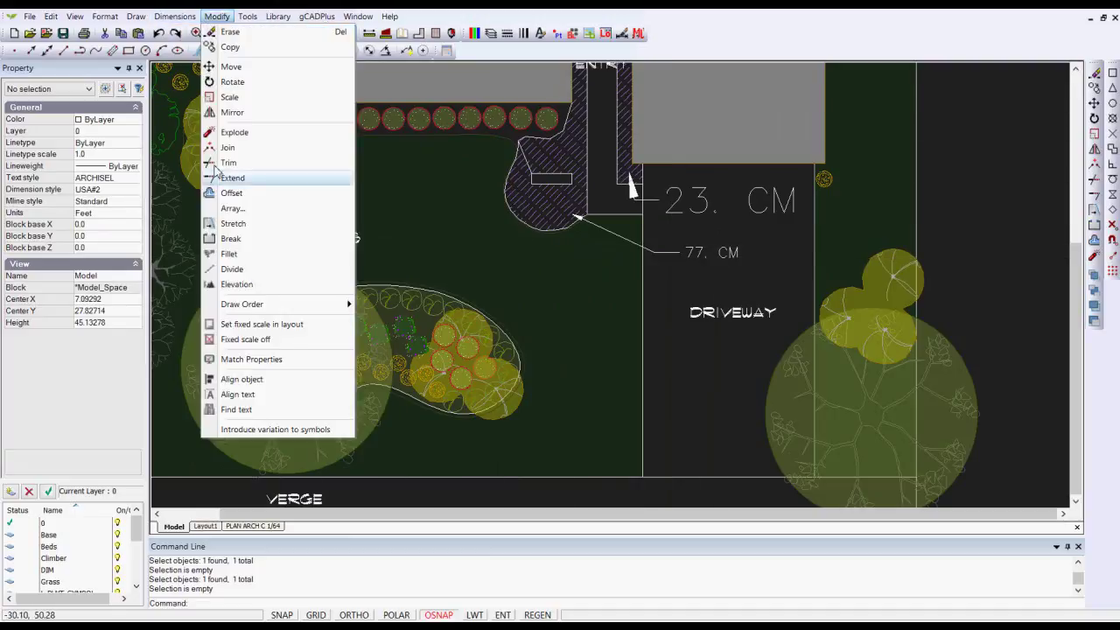
pyautogui.click(252, 360)
pyautogui.click(692, 260)
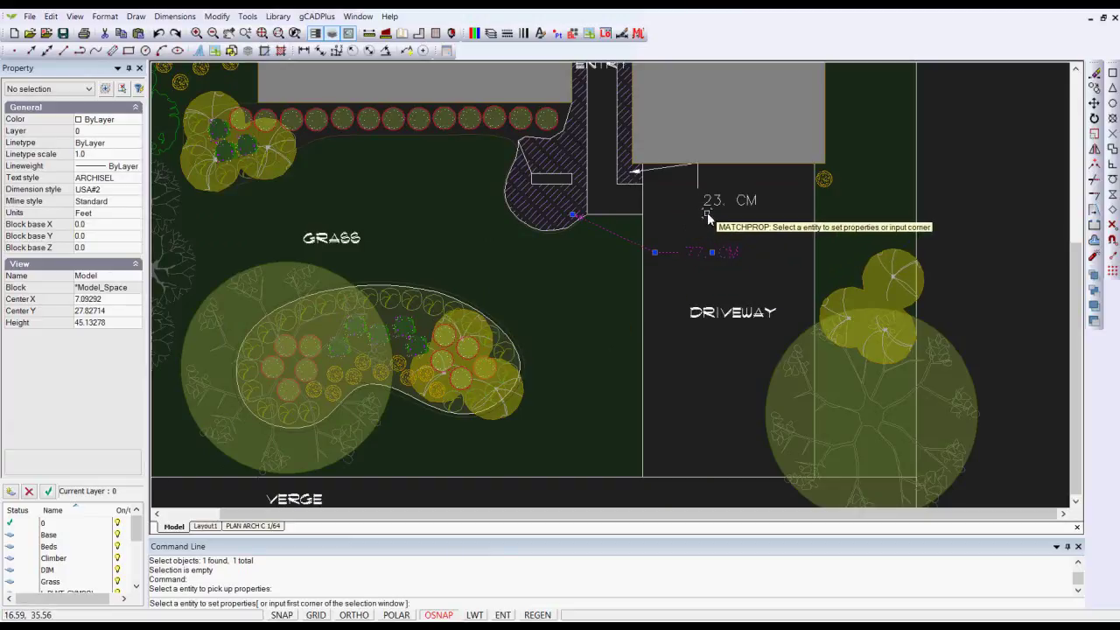
pyautogui.click(706, 217)
pyautogui.press('Return')
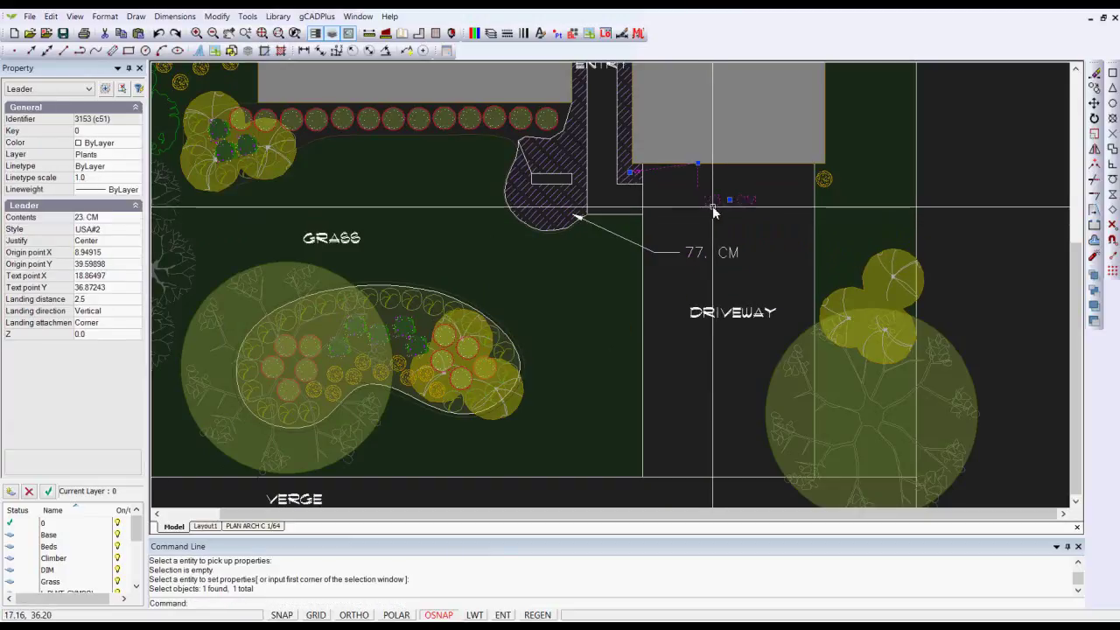
# - Move the 23. CM leader's label into its final position with the text grip
pyautogui.click(697, 164)
pyautogui.click(724, 212)
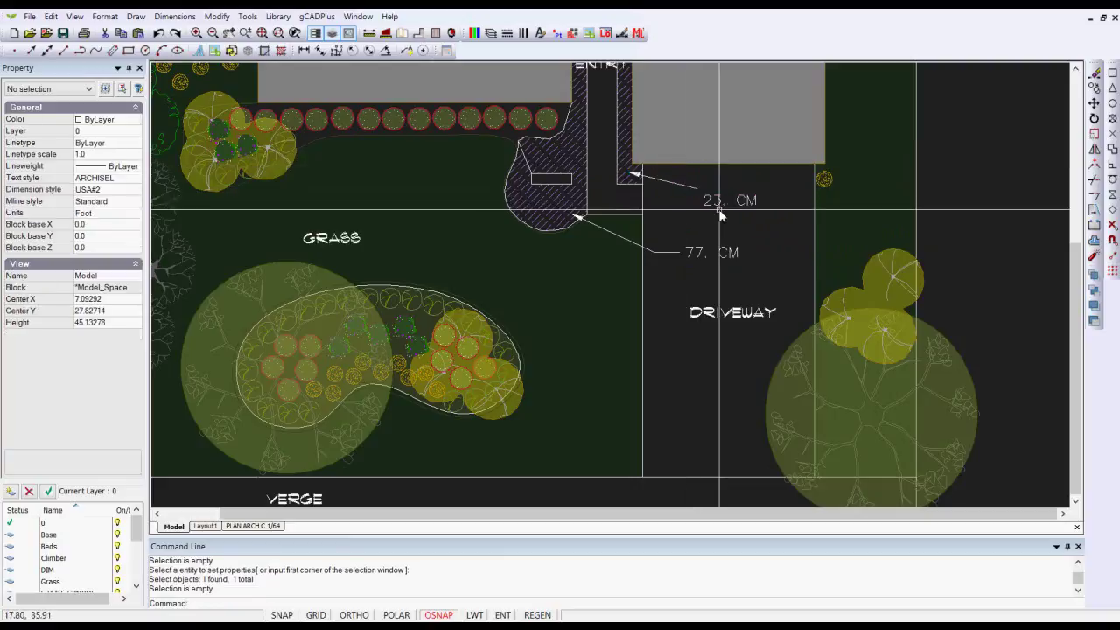
pyautogui.click(691, 190)
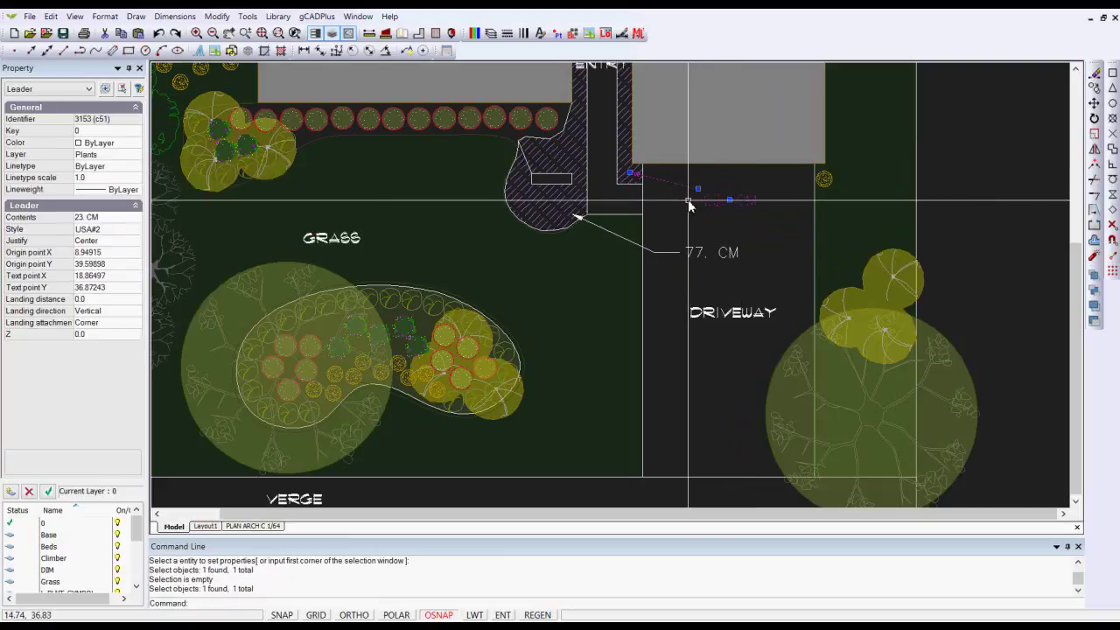
pyautogui.press('Escape')
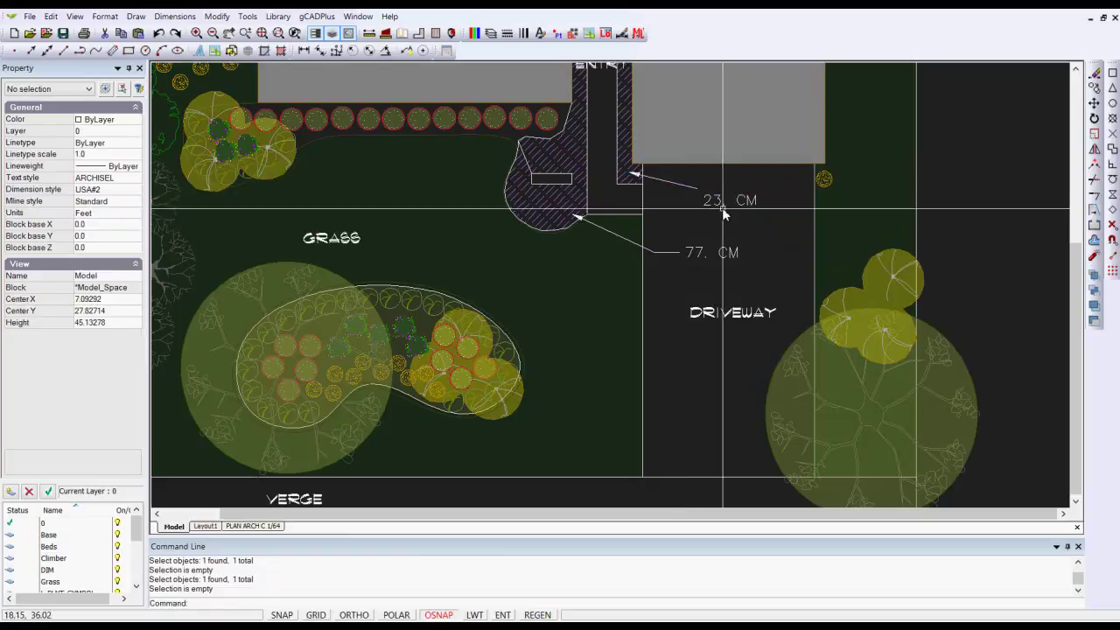
pyautogui.click(723, 207)
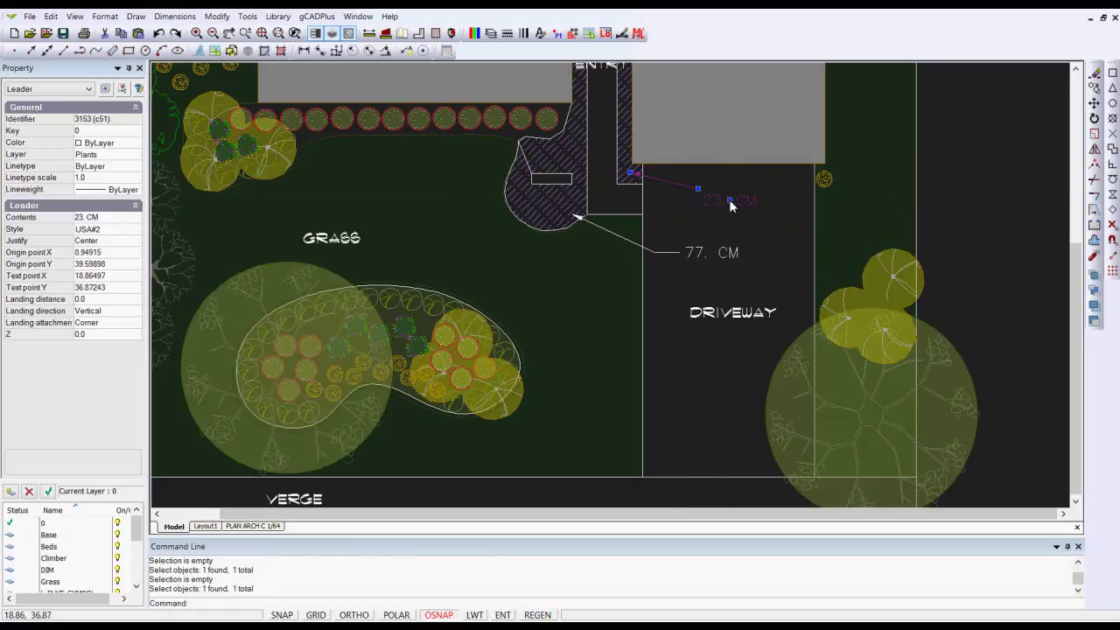
pyautogui.click(722, 194)
pyautogui.press('Escape')
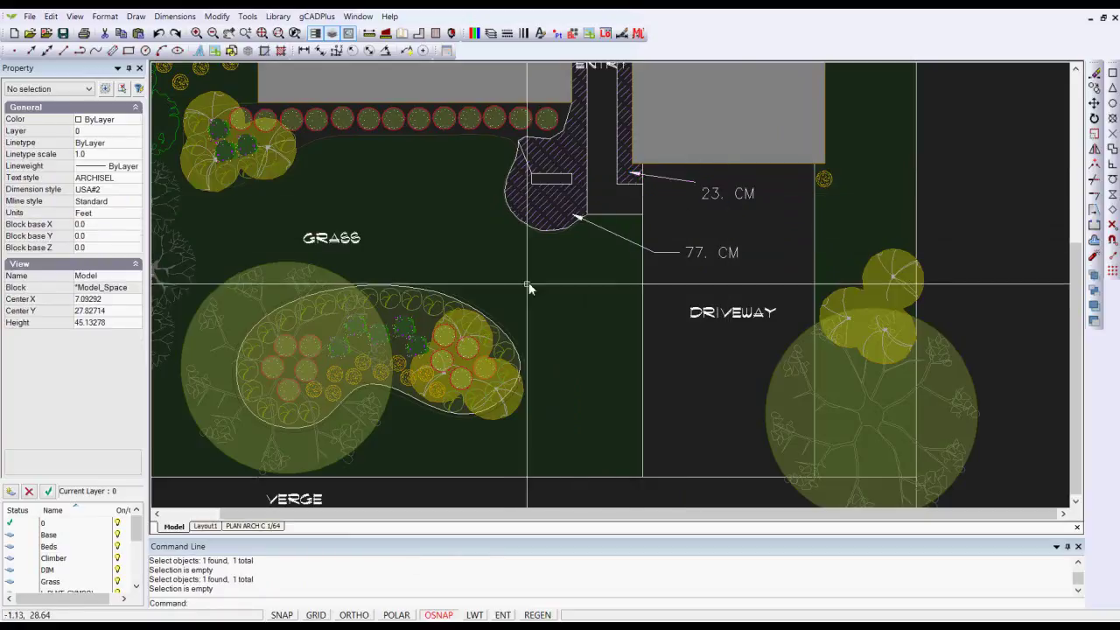
# - Zoom to the lower-left verge corner and select the short 15-unit line along the verge's top
pyautogui.scroll(-2, 501, 287)
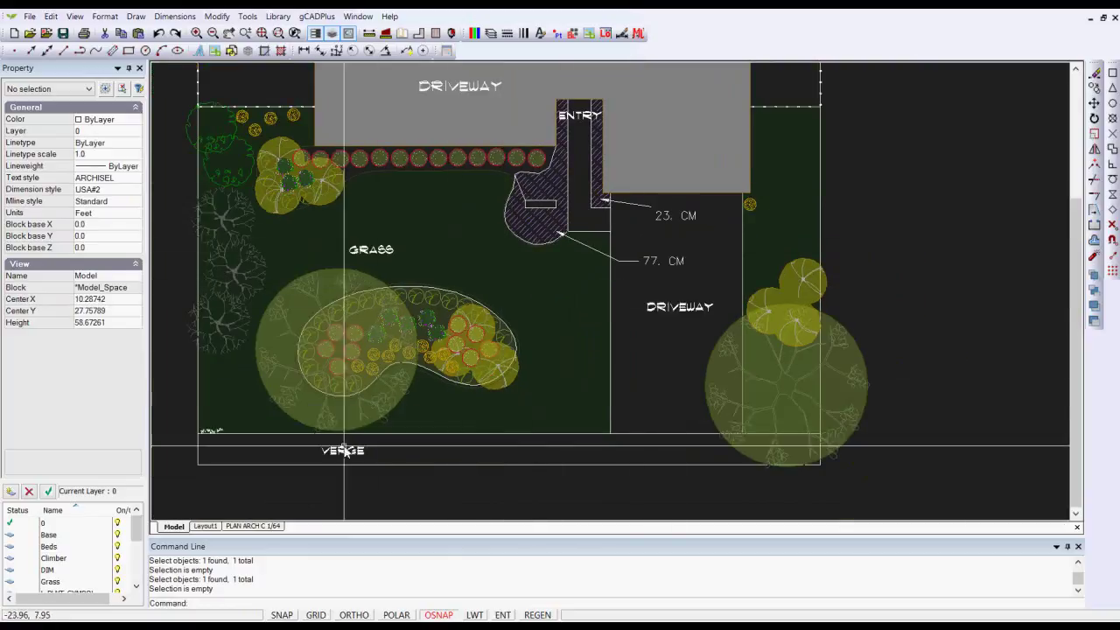
pyautogui.scroll(4, 217, 433)
pyautogui.scroll(3, 224, 439)
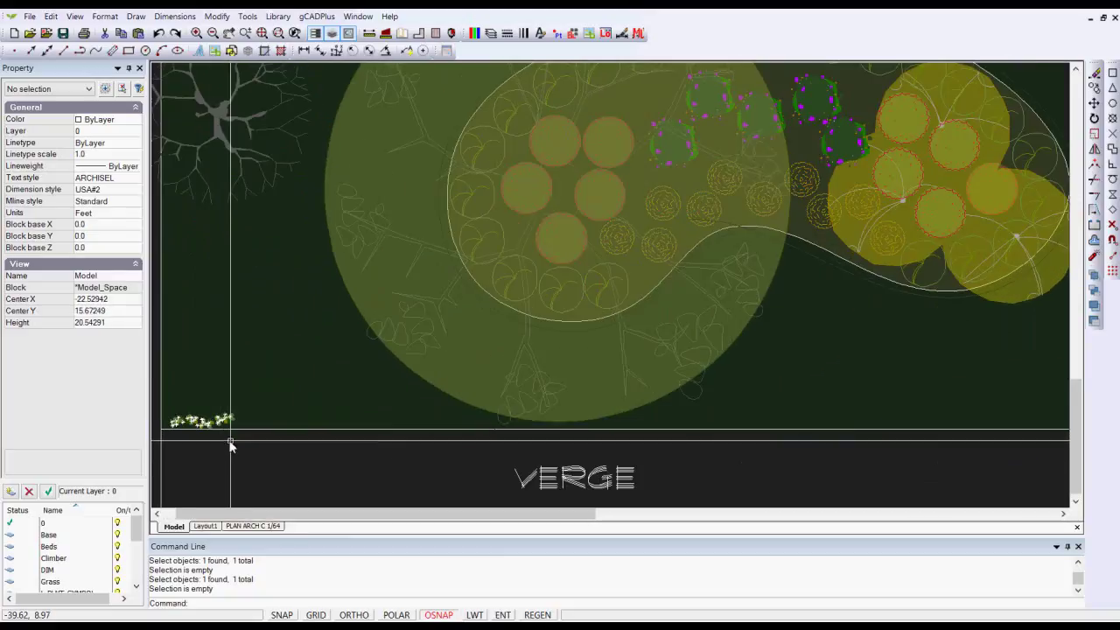
pyautogui.moveTo(392, 420); pyautogui.dragTo(402, 411, button='middle')
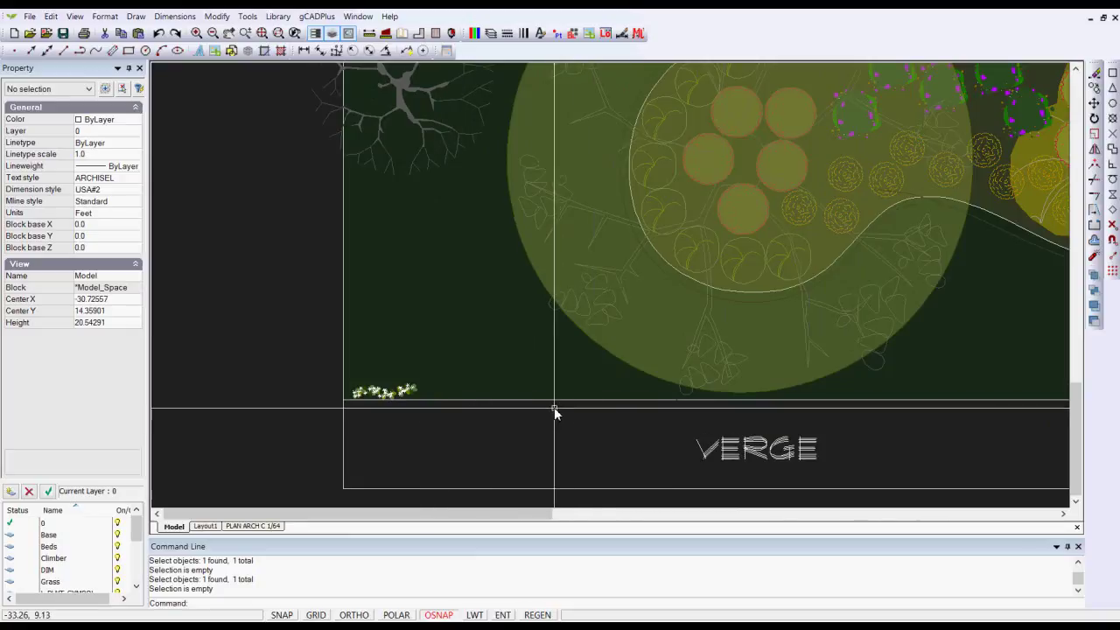
pyautogui.scroll(-2, 554, 407)
pyautogui.scroll(-1, 520, 412)
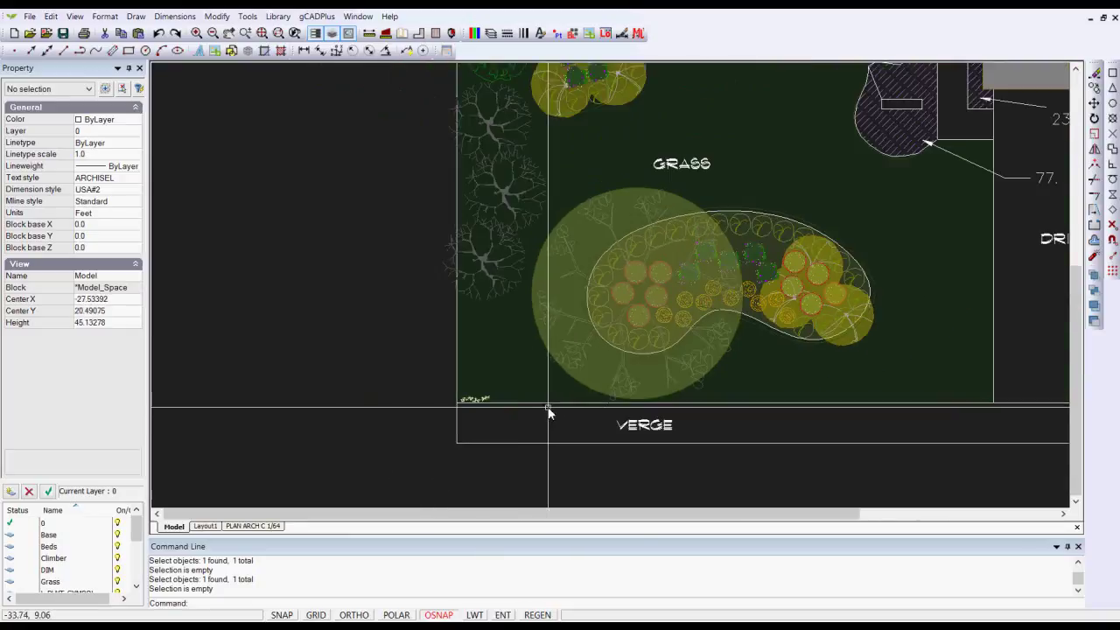
pyautogui.scroll(3, 476, 400)
pyautogui.click(477, 399)
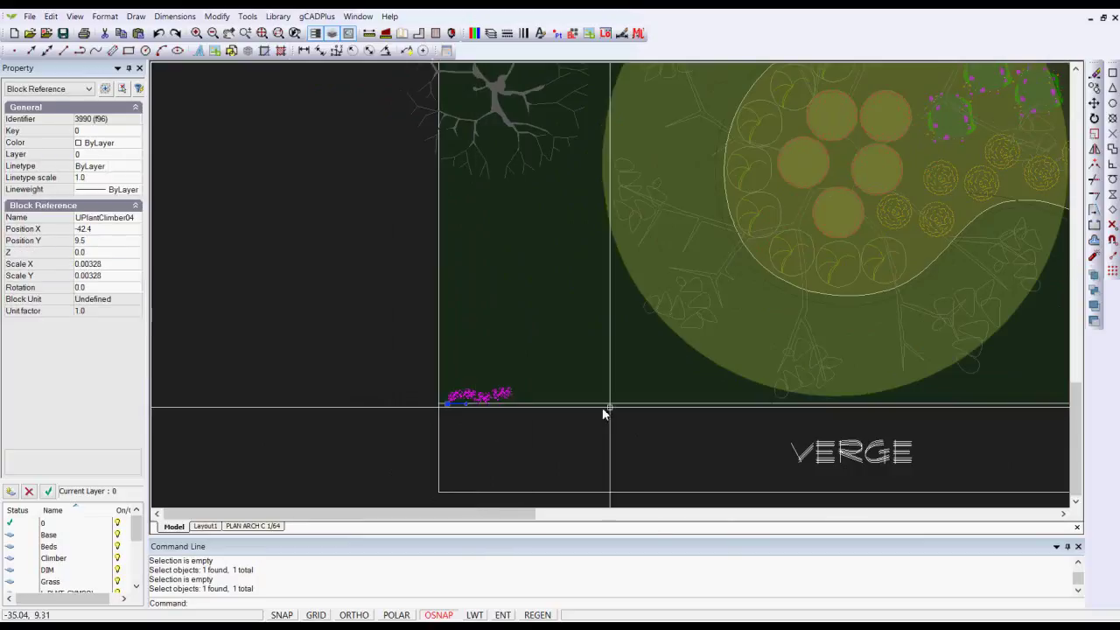
pyautogui.press('Escape')
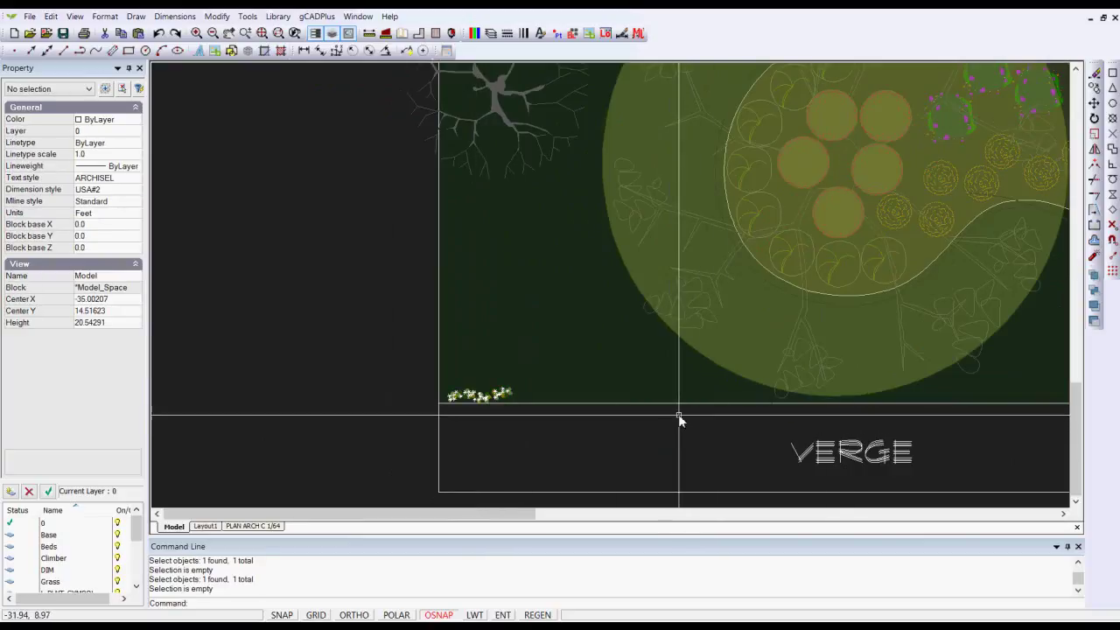
pyautogui.scroll(-1, 678, 414)
pyautogui.click(665, 407)
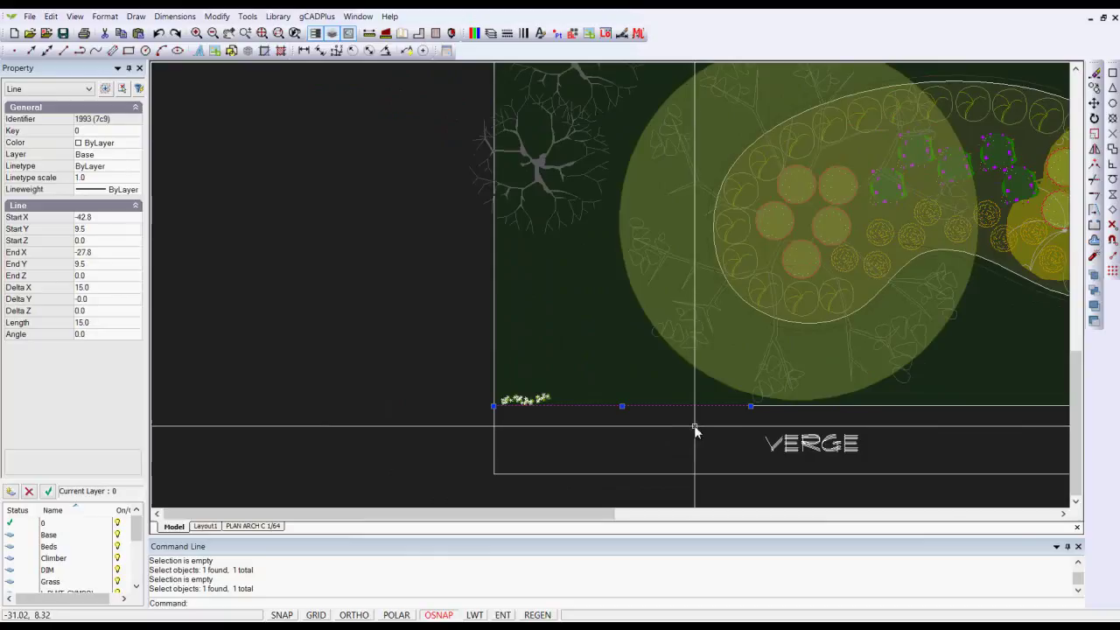
pyautogui.scroll(-1, 668, 433)
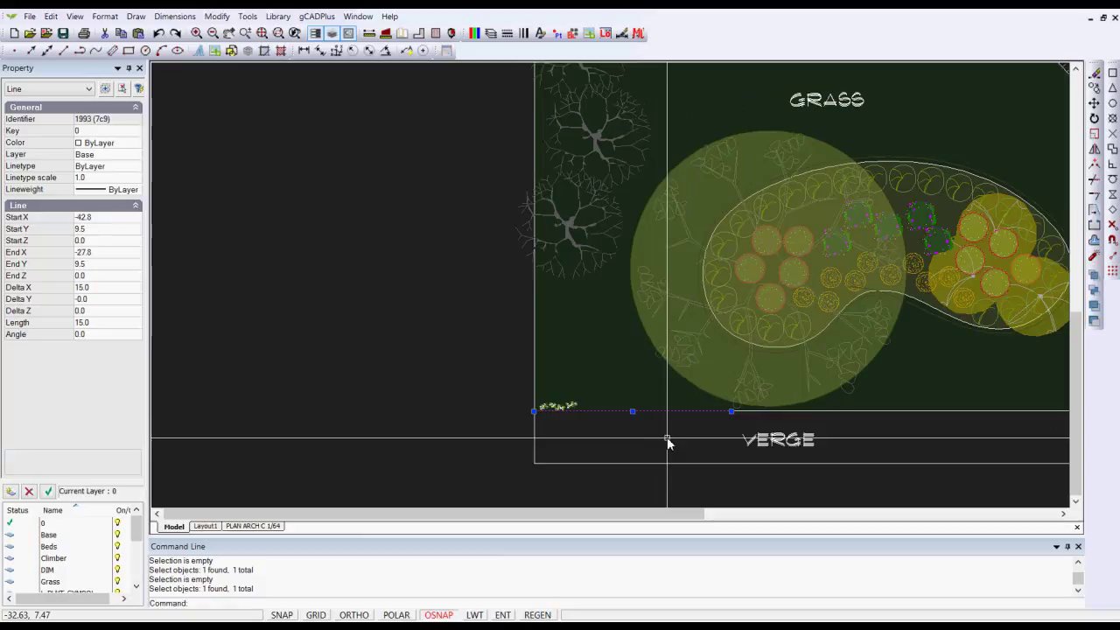
# - Extend the verge's top edge to the left vertical plot boundary
pyautogui.press('Escape')
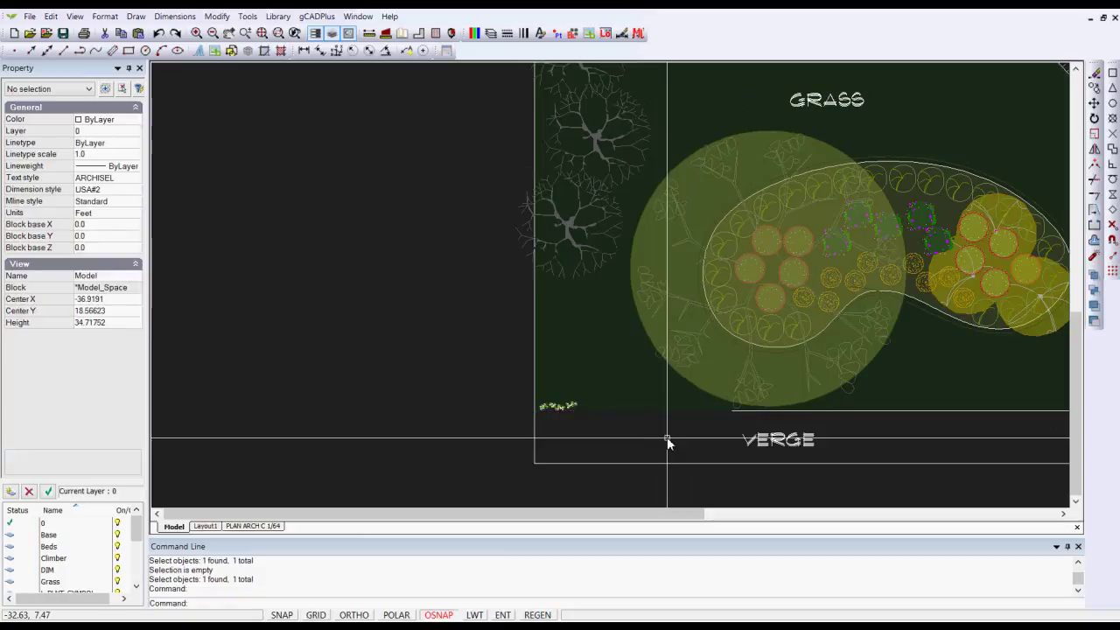
pyautogui.click(218, 17)
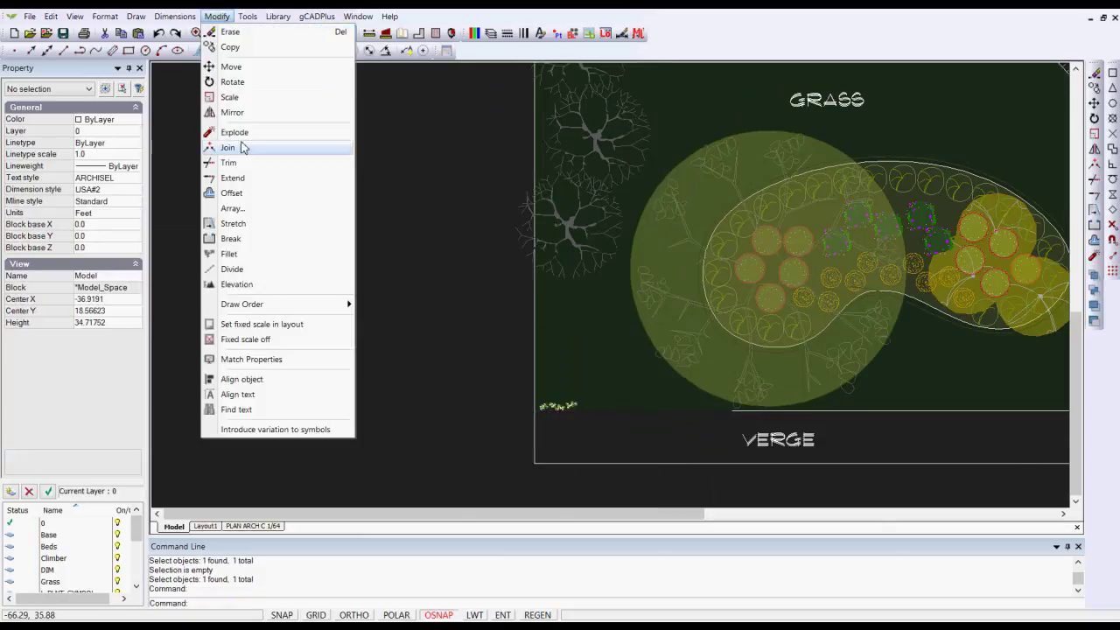
pyautogui.click(232, 179)
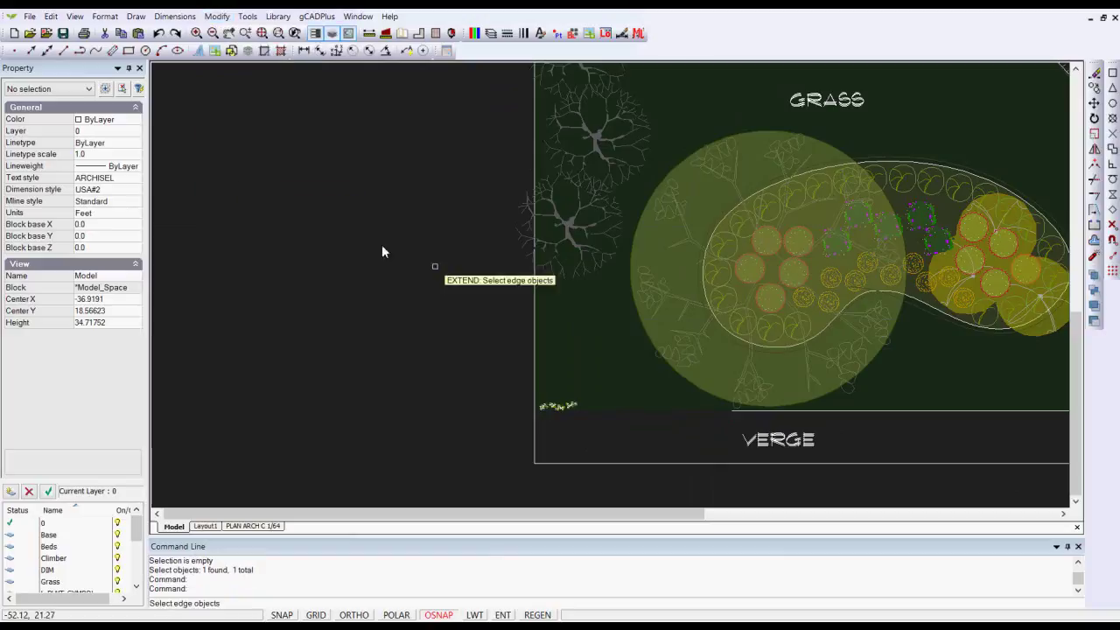
pyautogui.click(534, 373)
pyautogui.press('Return')
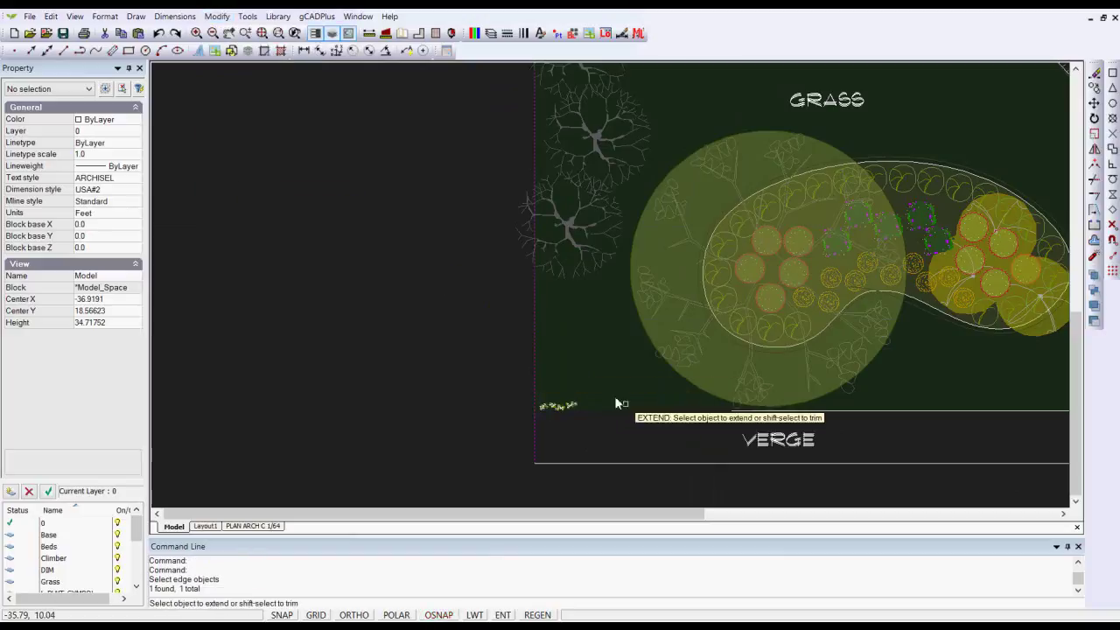
pyautogui.press('Return')
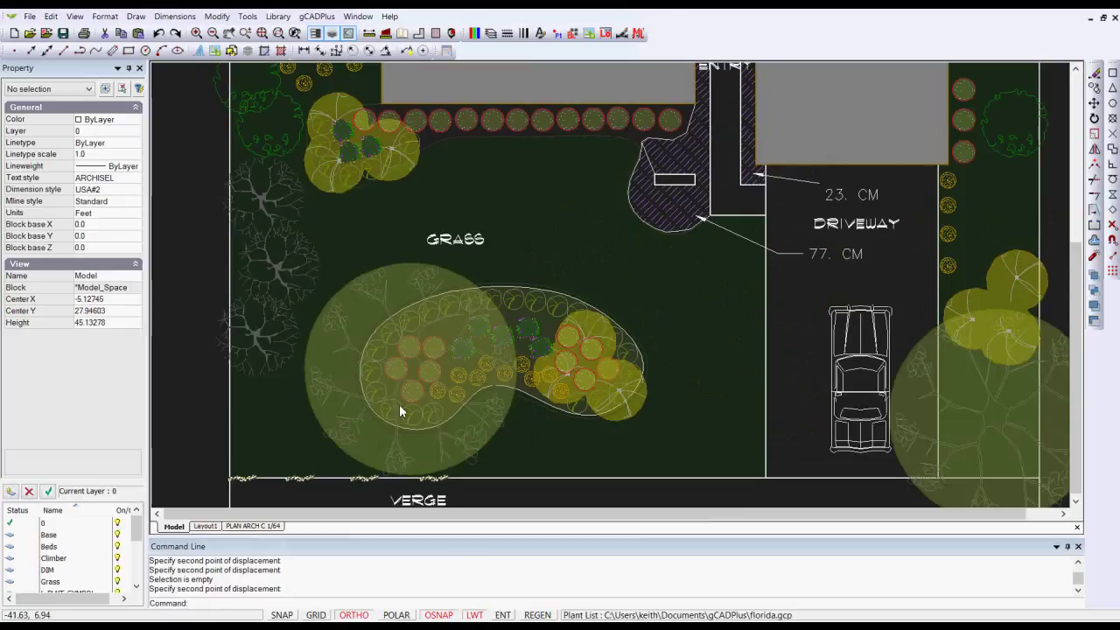
# - Review the PLAN ARCH C 1/64 layout sheet with zooming, then return to Model
pyautogui.click(256, 527)
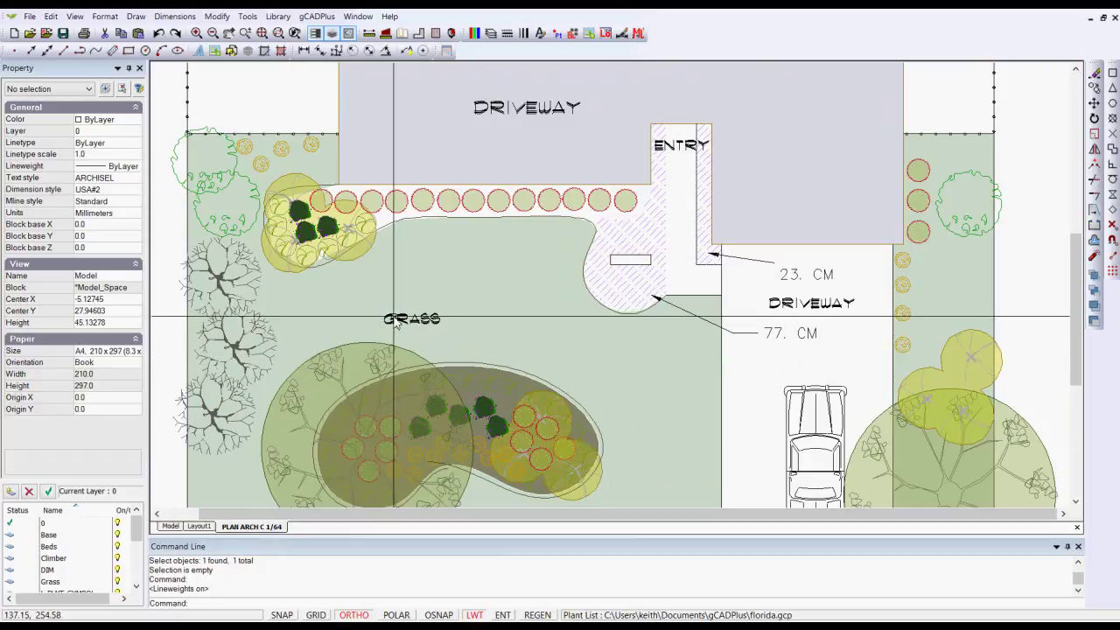
pyautogui.scroll(-6, 394, 315)
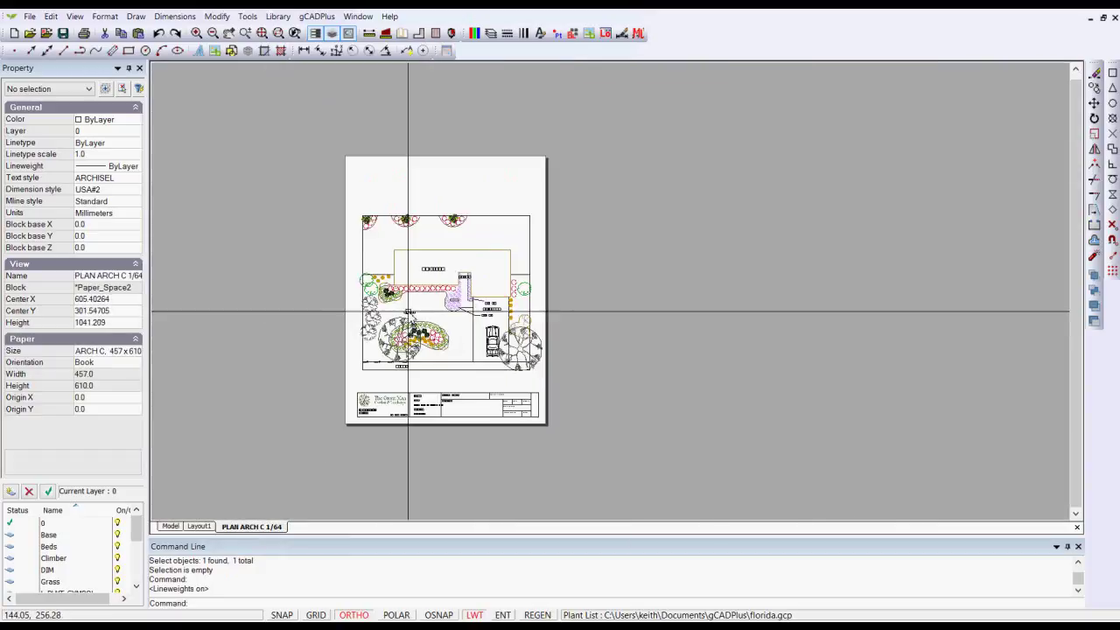
pyautogui.scroll(4, 405, 297)
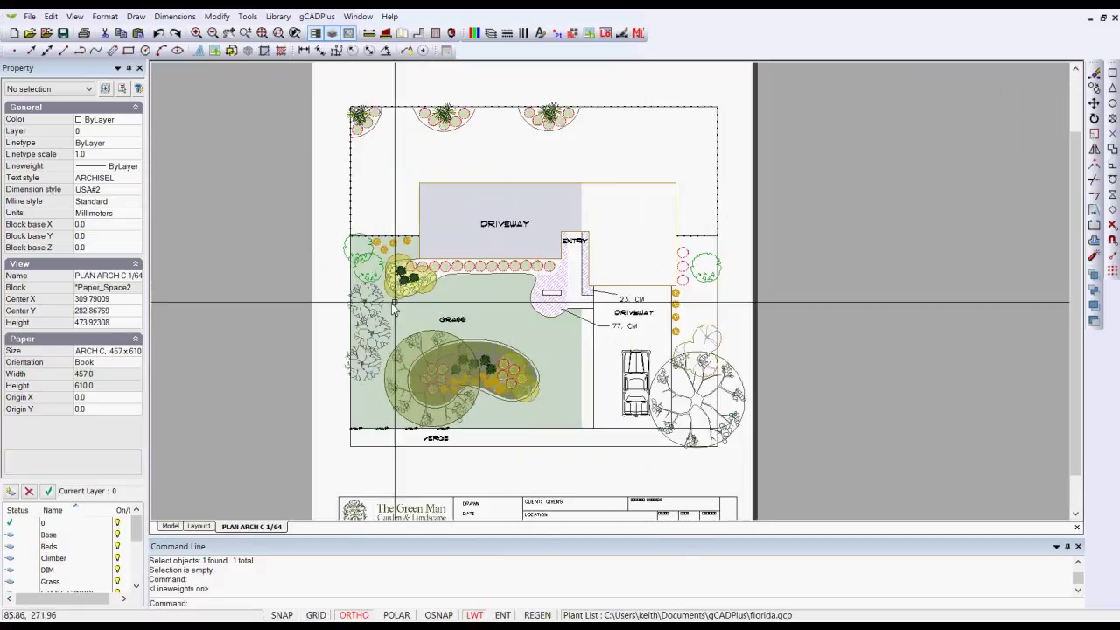
pyautogui.scroll(5, 405, 298)
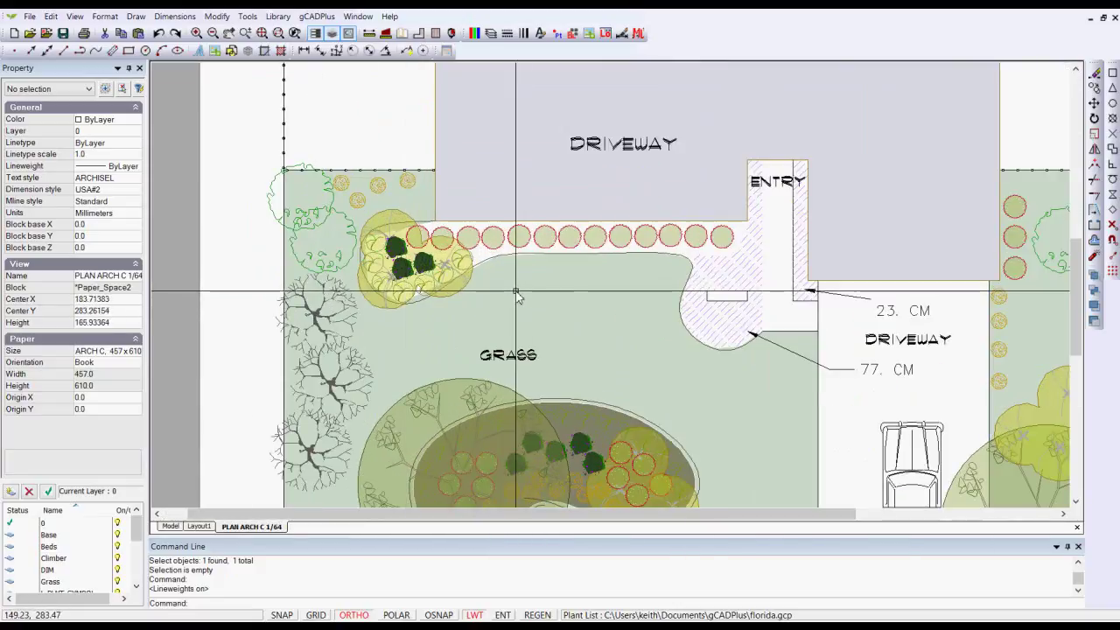
pyautogui.scroll(1, 516, 291)
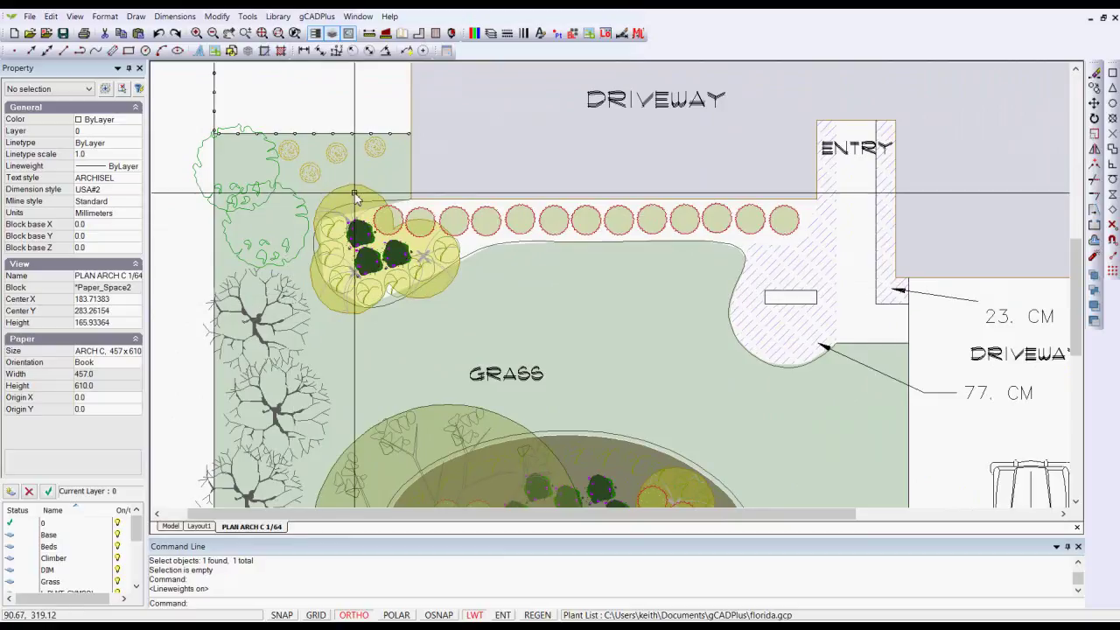
pyautogui.click(170, 526)
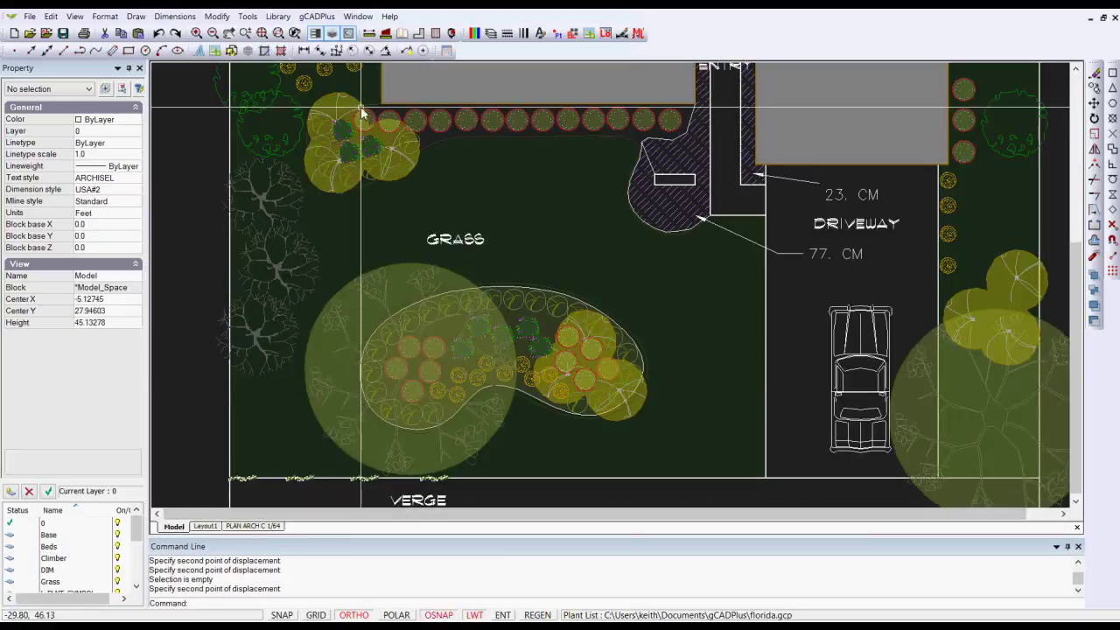
# - Zoom in on the planting bed and check the bed-edge and grass polylines
pyautogui.moveTo(363, 109); pyautogui.dragTo(405, 150, button='middle')
pyautogui.scroll(1, 422, 171)
pyautogui.scroll(3, 423, 171)
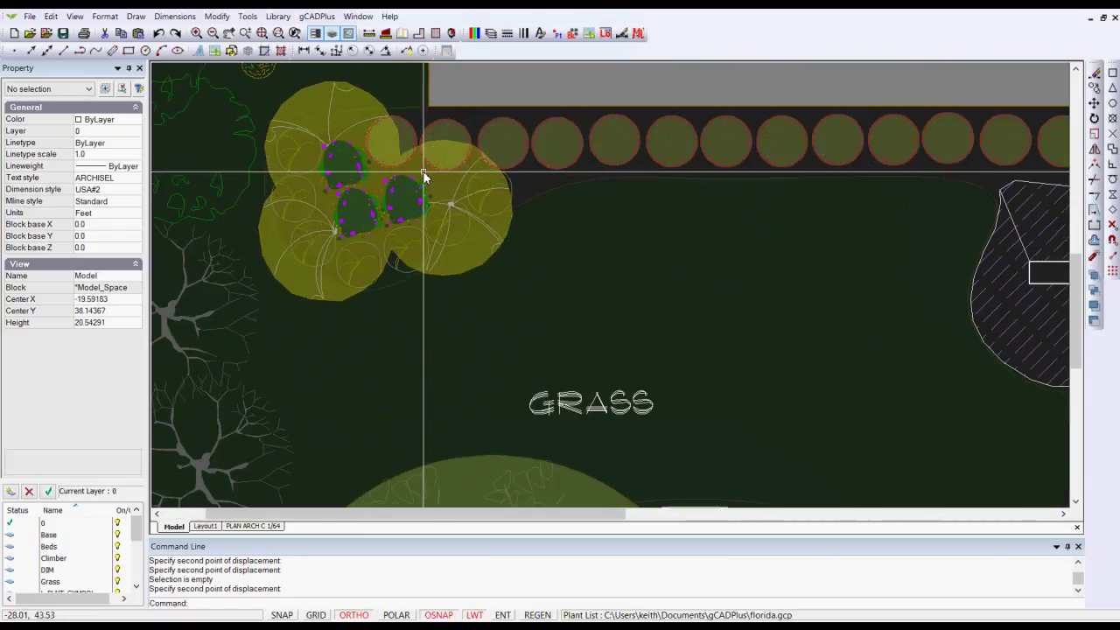
pyautogui.click(534, 198)
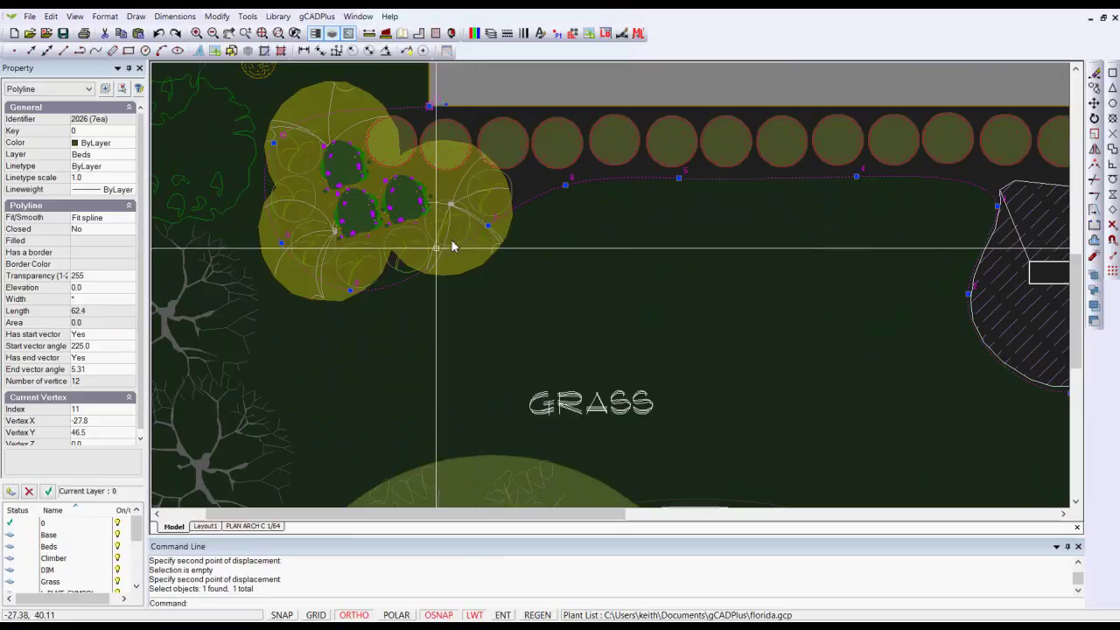
pyautogui.click(567, 276)
pyautogui.press('Escape')
pyautogui.click(568, 278)
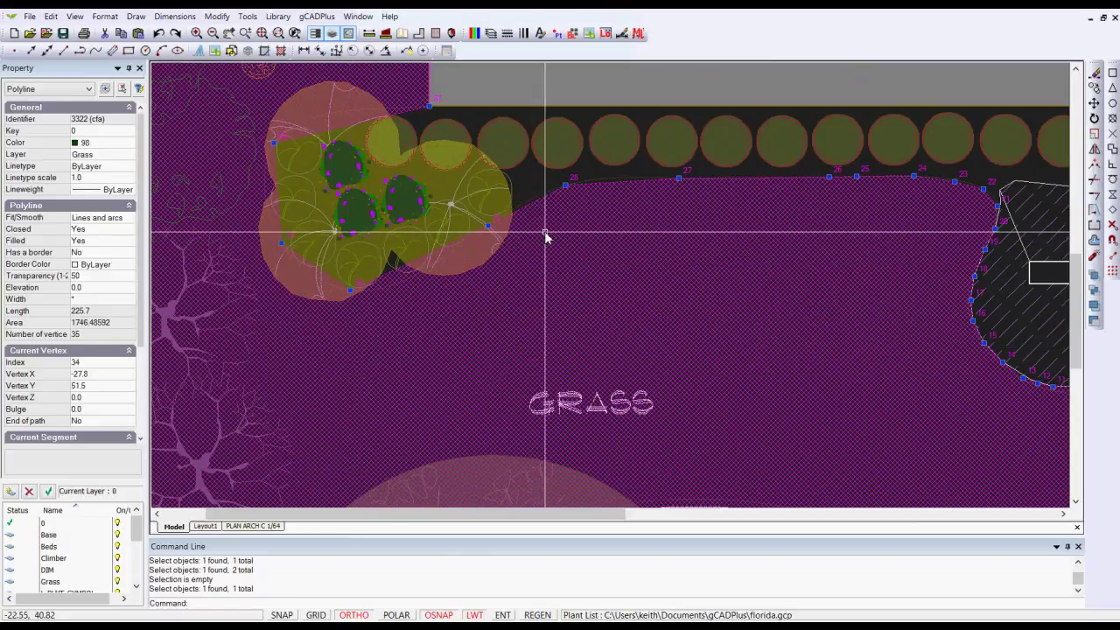
pyautogui.press('Escape')
# - Set the Beds-layer edge polyline's colour to ByBlock, then select the filled grass polyline
pyautogui.click(540, 194)
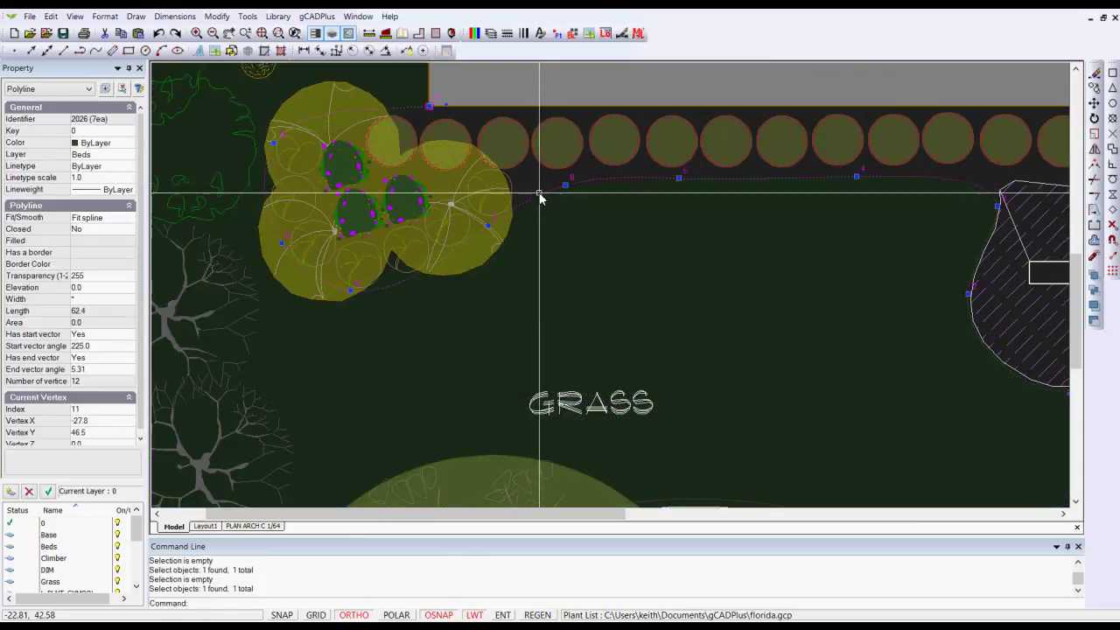
pyautogui.click(125, 144)
pyautogui.click(130, 144)
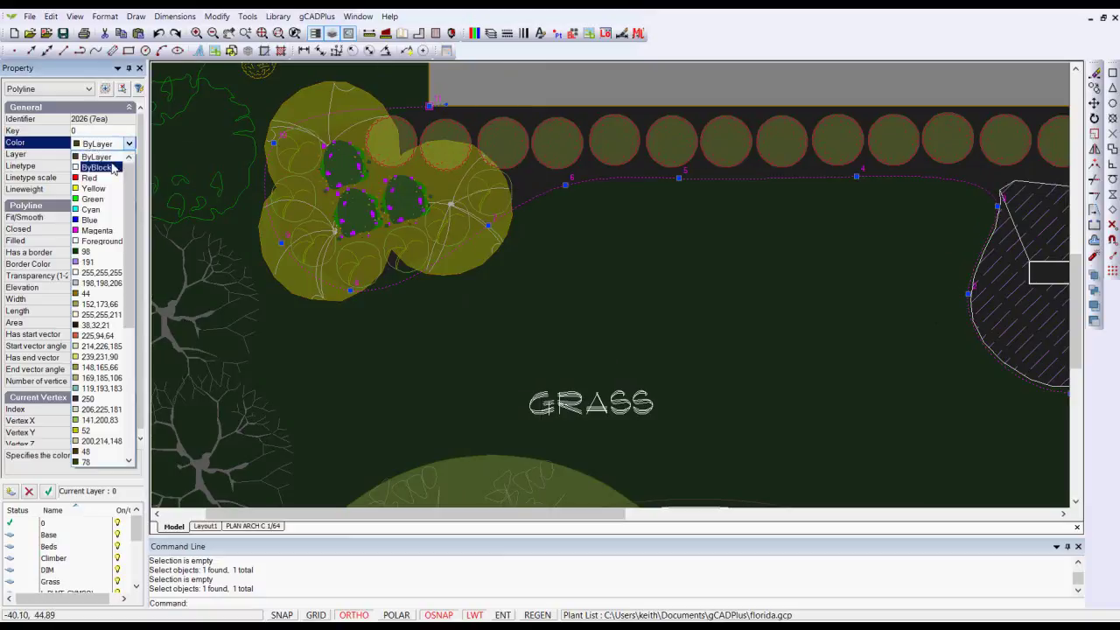
pyautogui.click(96, 167)
pyautogui.click(579, 247)
pyautogui.press('Escape')
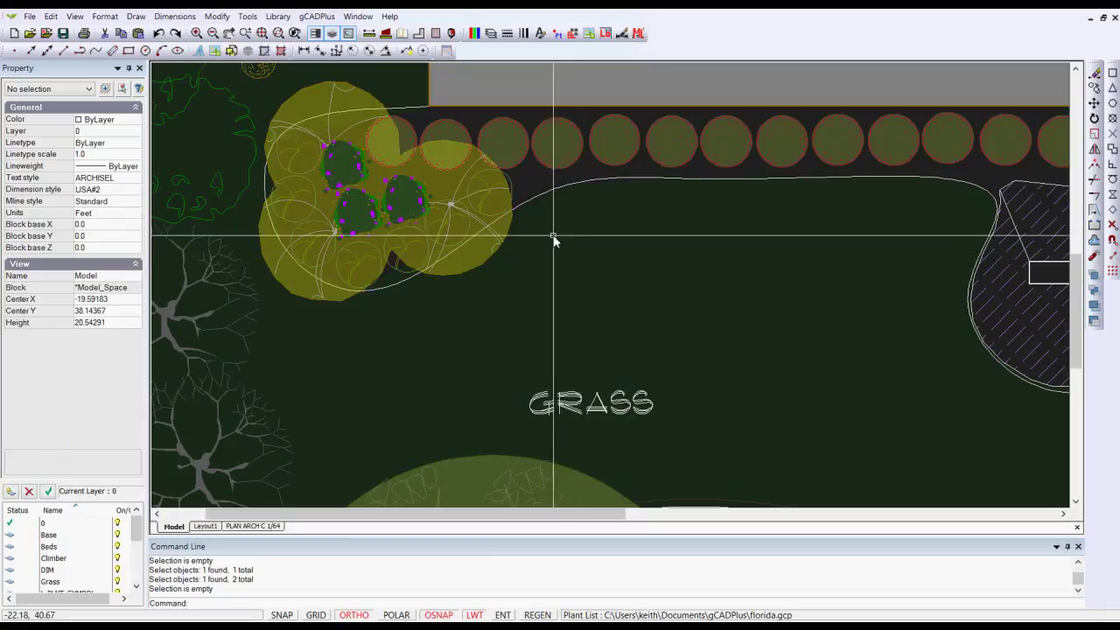
pyautogui.click(593, 274)
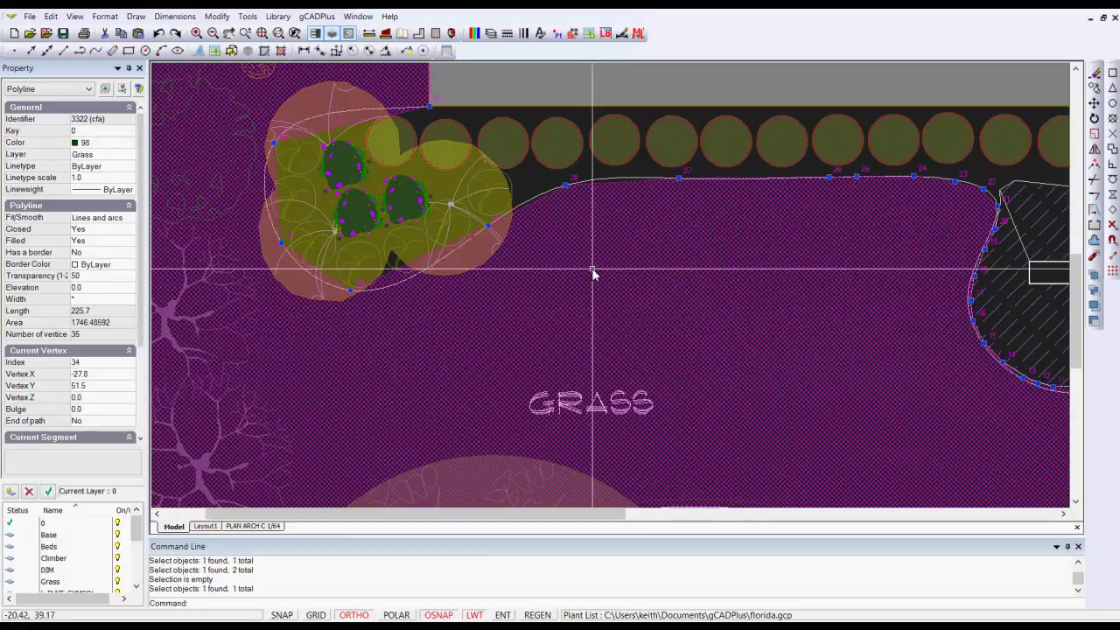
# - Insert new grass polyline vertices after vertices 27, 28 and 30
pyautogui.rightClick(680, 182)
pyautogui.click(713, 209)
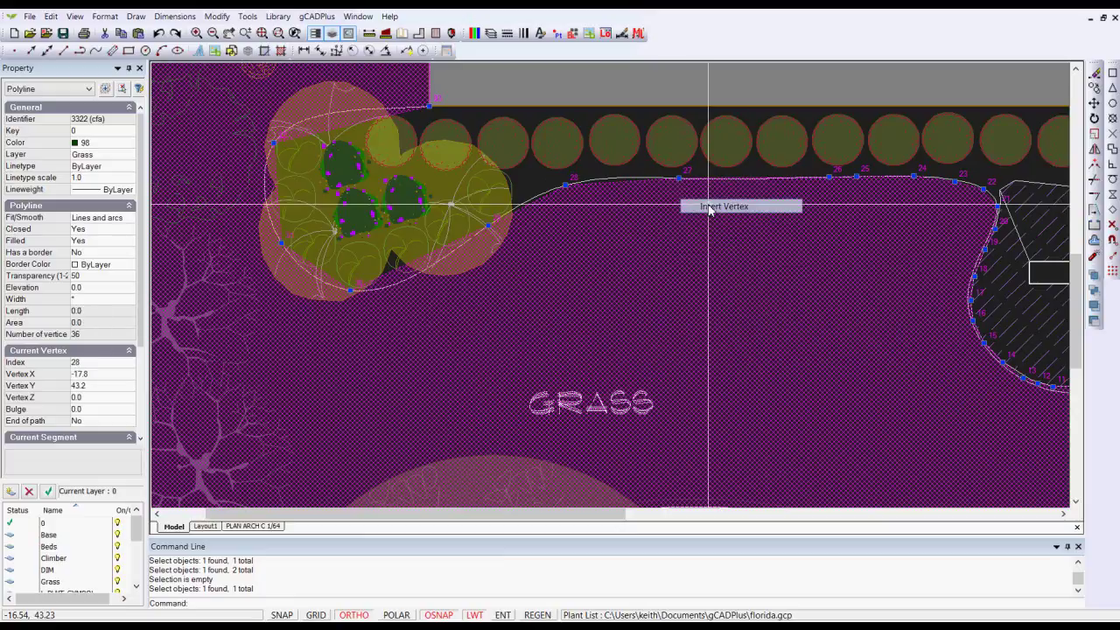
pyautogui.rightClick(652, 181)
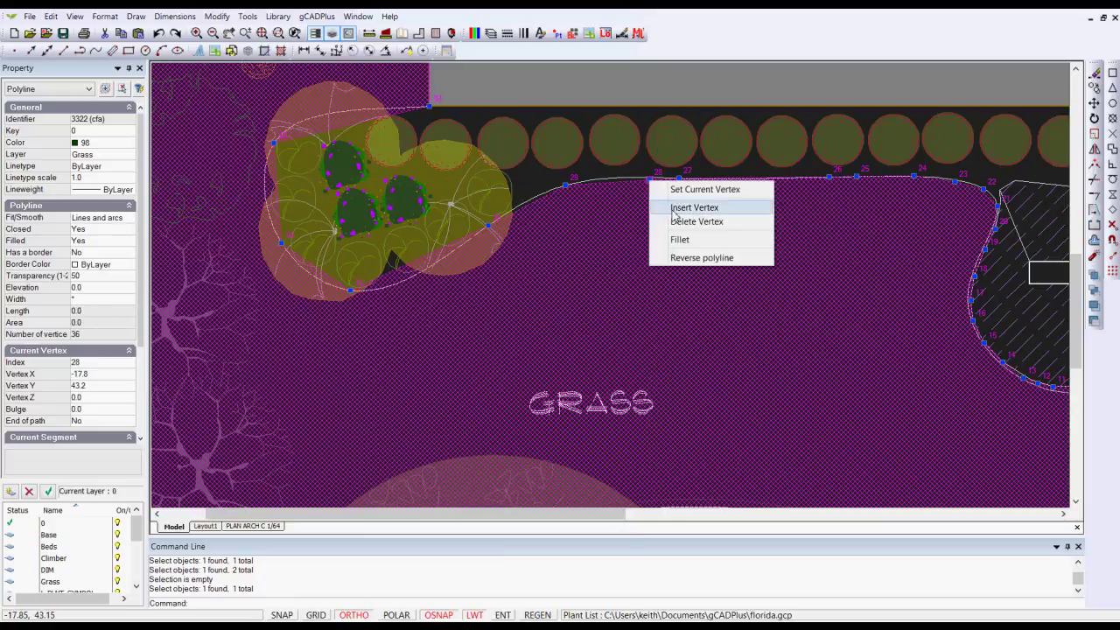
pyautogui.click(663, 203)
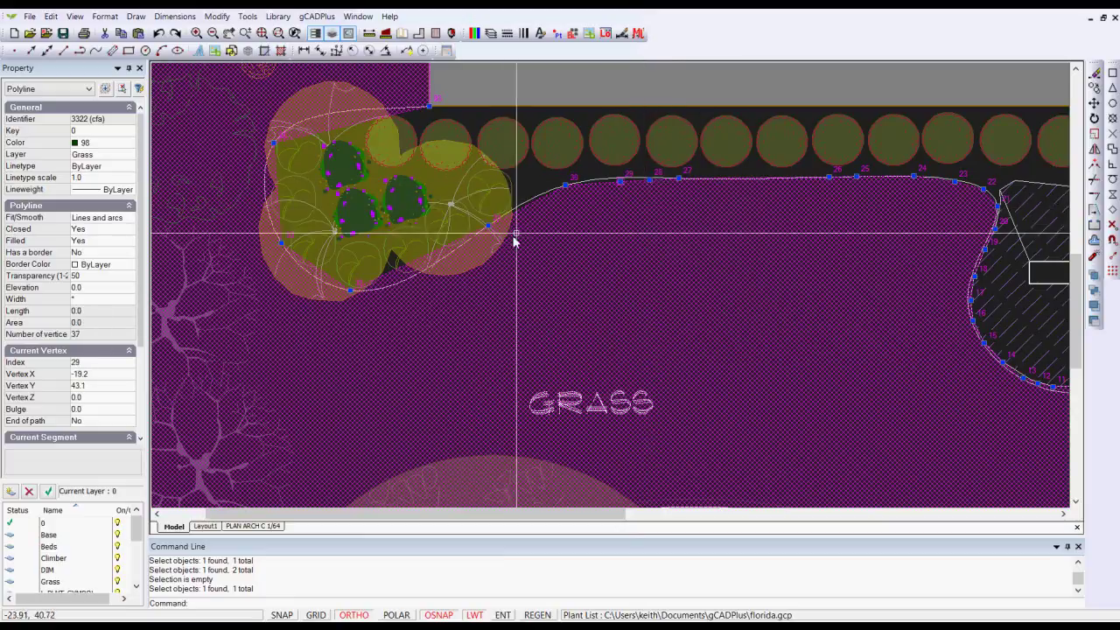
pyautogui.rightClick(566, 187)
pyautogui.click(604, 208)
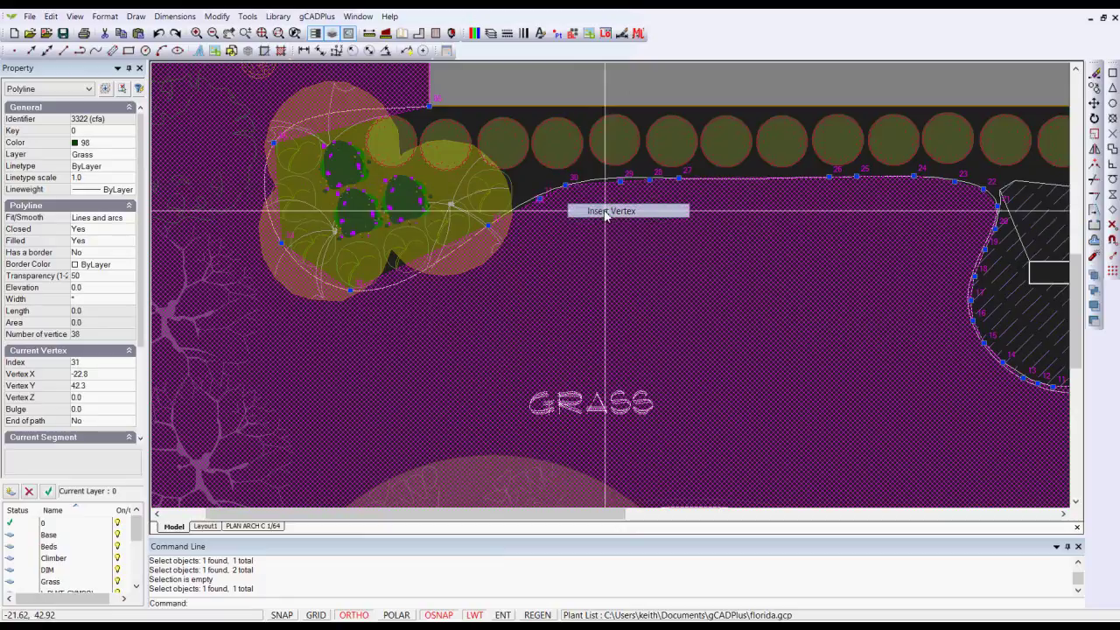
# - Advance the current vertex, then insert a vertex positioned on the planting bed edge
pyautogui.rightClick(488, 226)
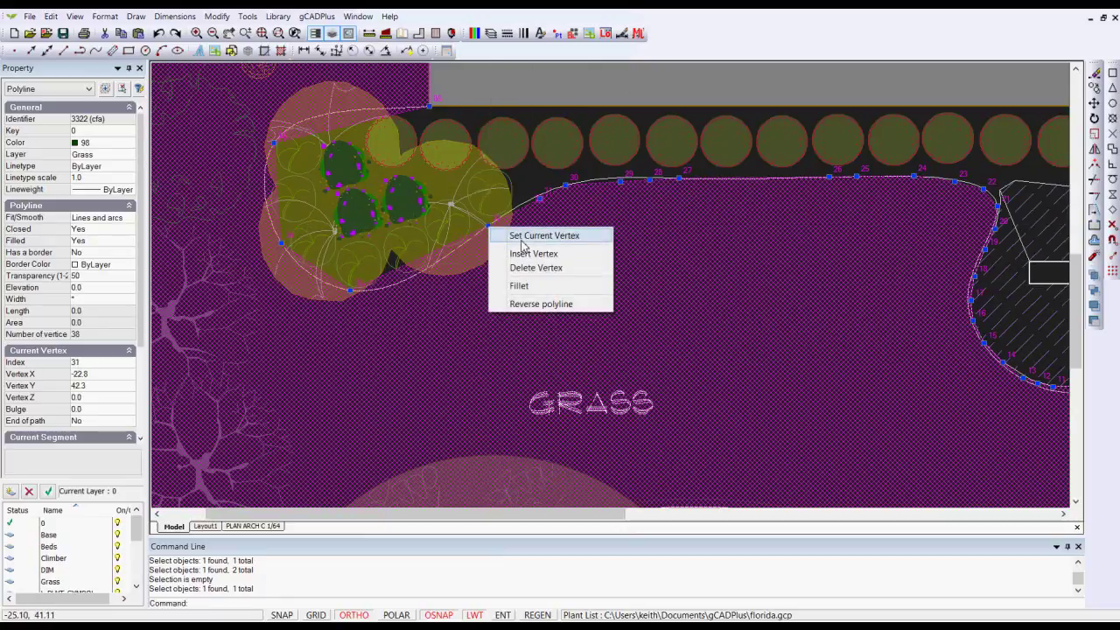
pyautogui.click(520, 238)
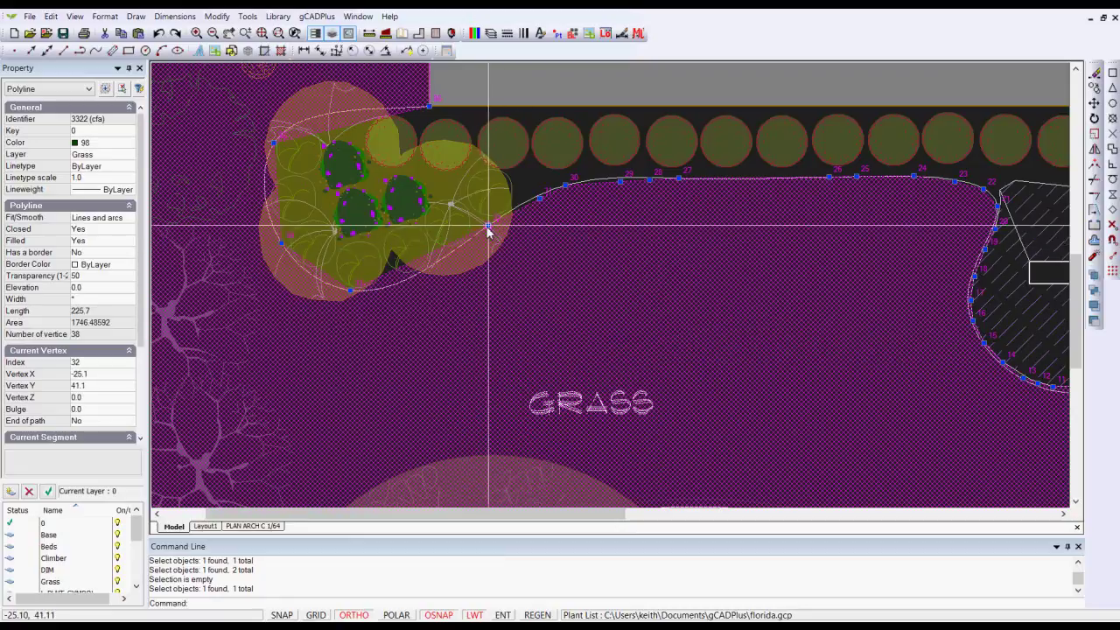
pyautogui.rightClick(488, 228)
pyautogui.click(514, 250)
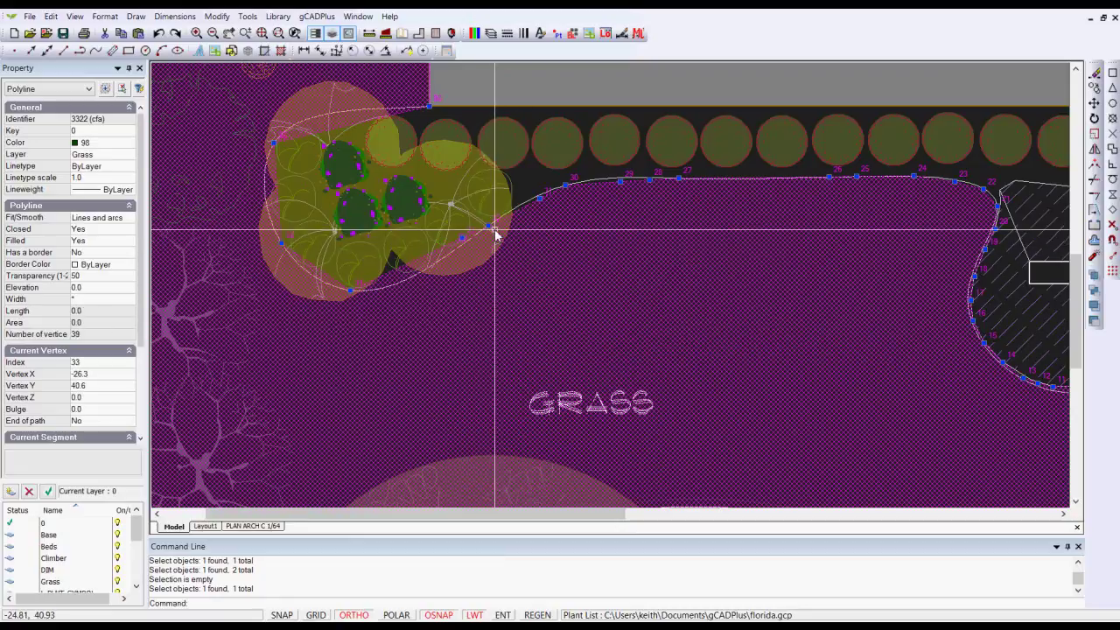
pyautogui.rightClick(461, 243)
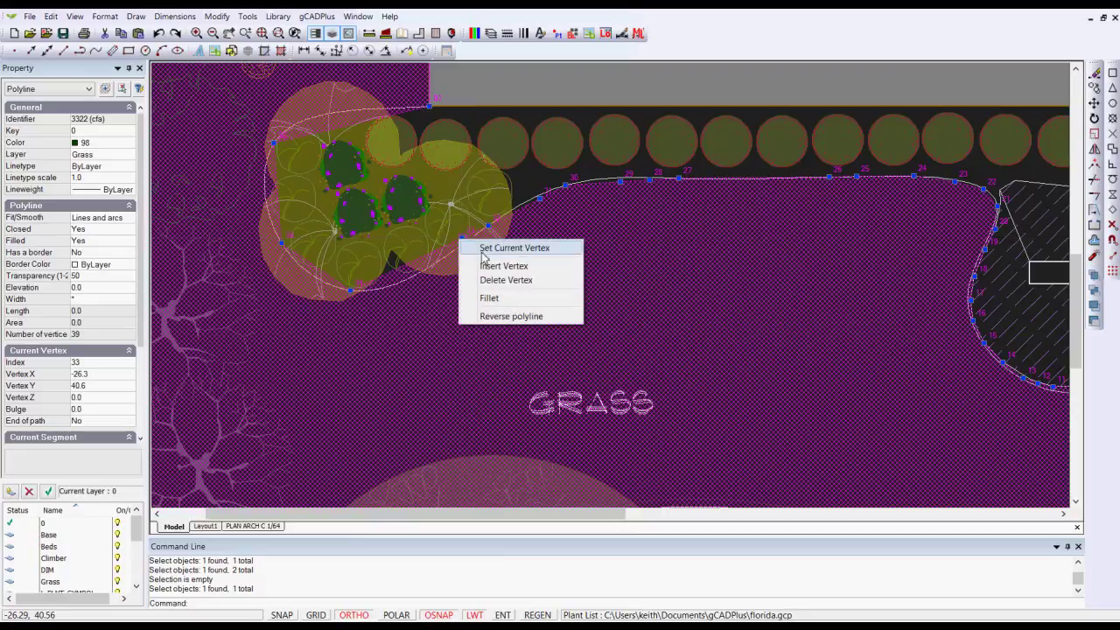
pyautogui.click(473, 265)
pyautogui.click(438, 254)
pyautogui.click(435, 265)
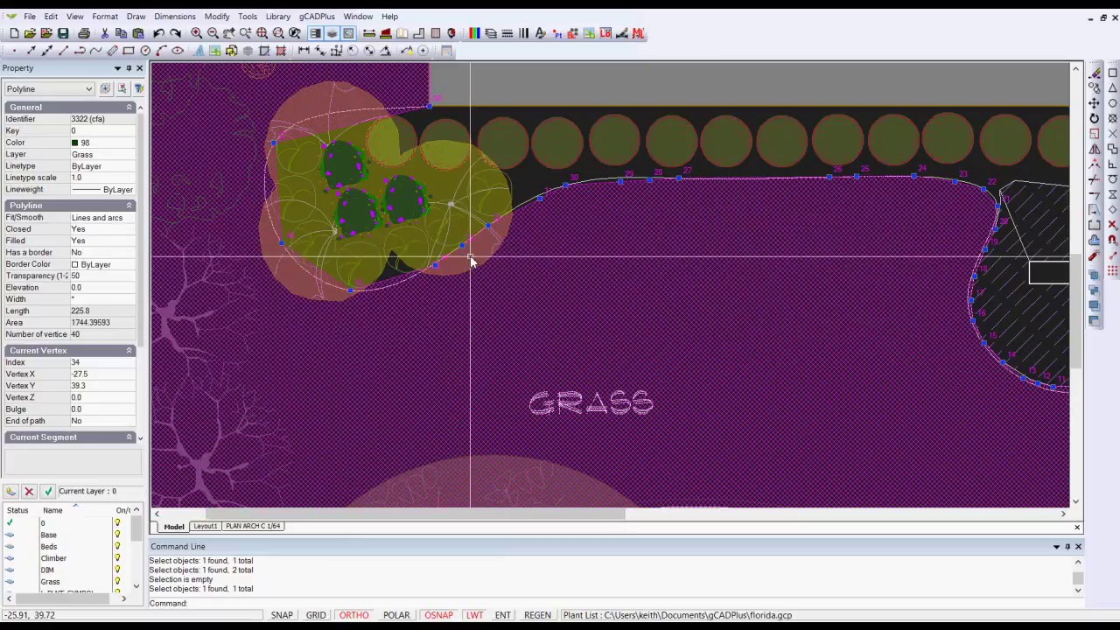
# - Adjust the object snap settings and zoom in on the planting bed
pyautogui.click(1112, 243)
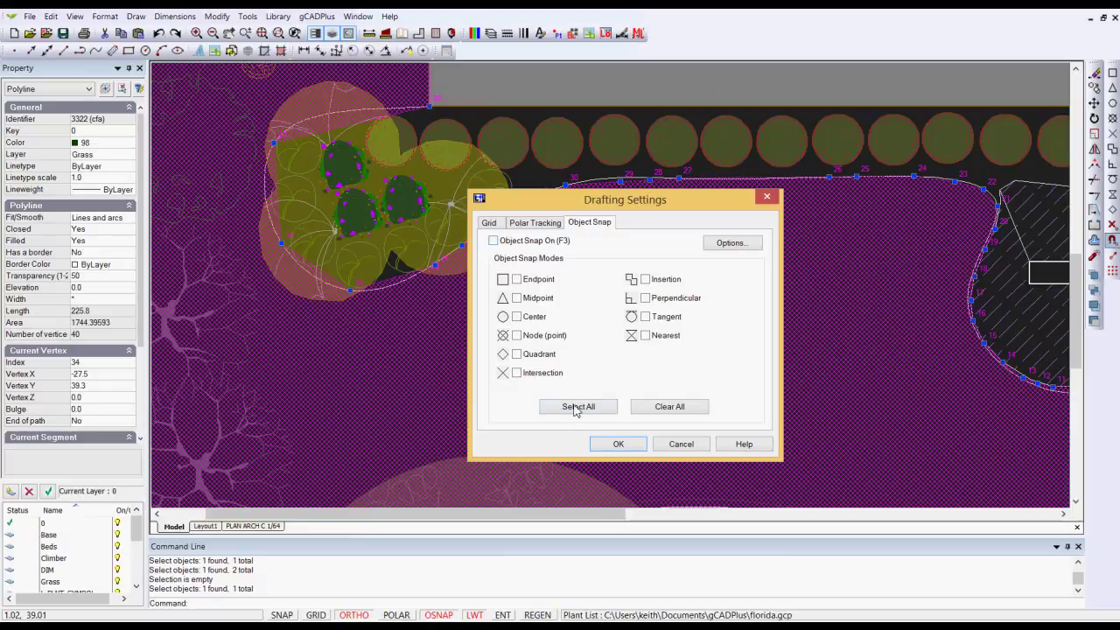
pyautogui.click(604, 441)
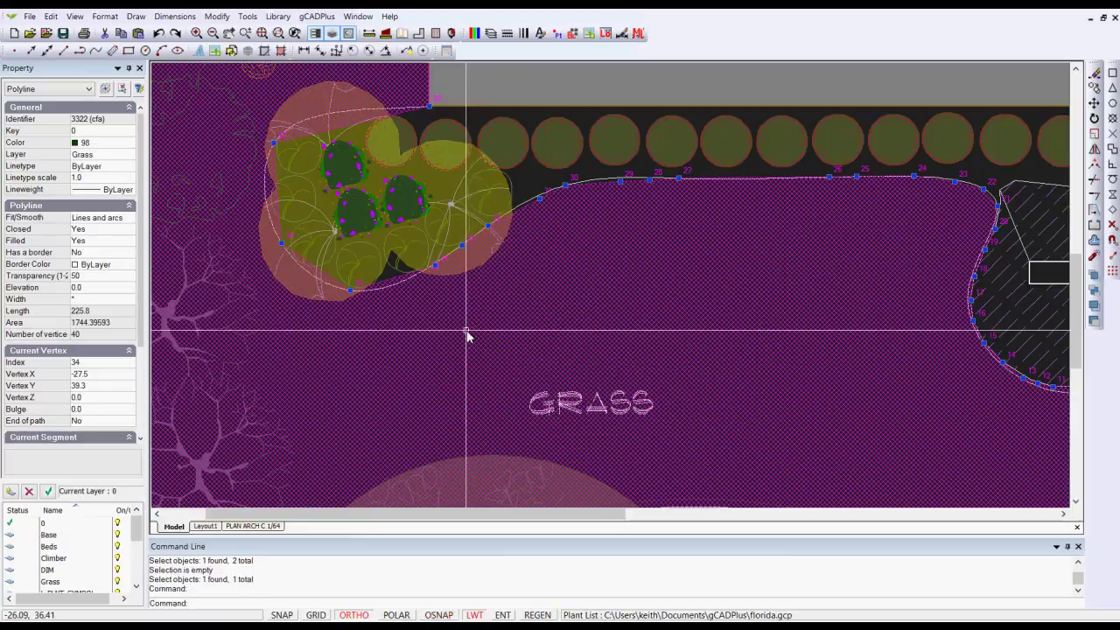
pyautogui.scroll(1, 415, 309)
pyautogui.scroll(1, 415, 309)
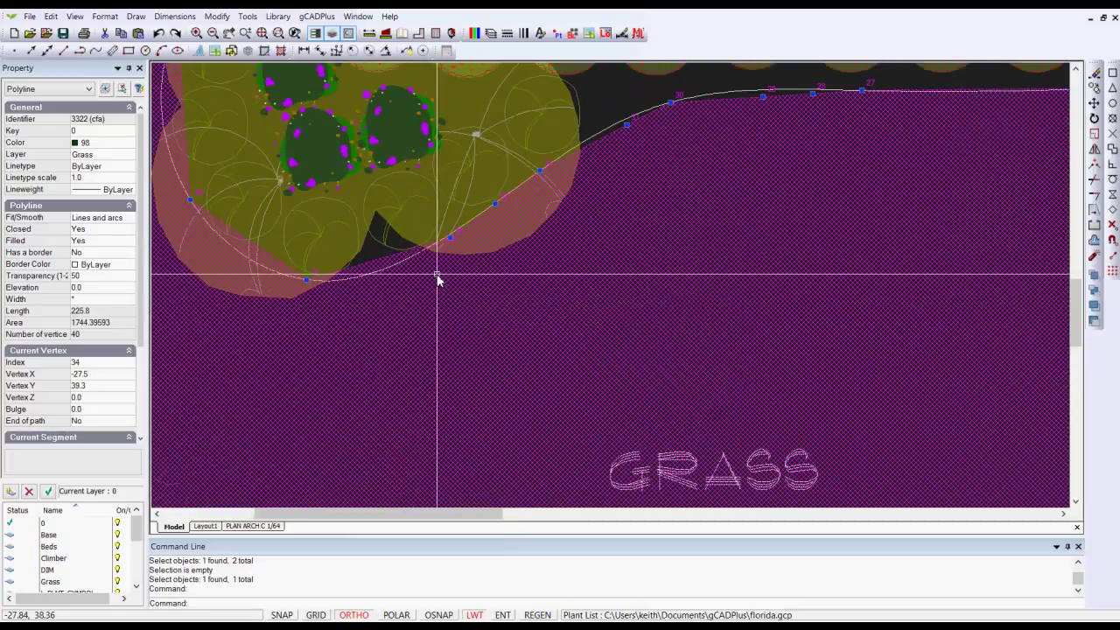
# - With ortho off, insert vertices below the bed that follow its curve
pyautogui.rightClick(450, 244)
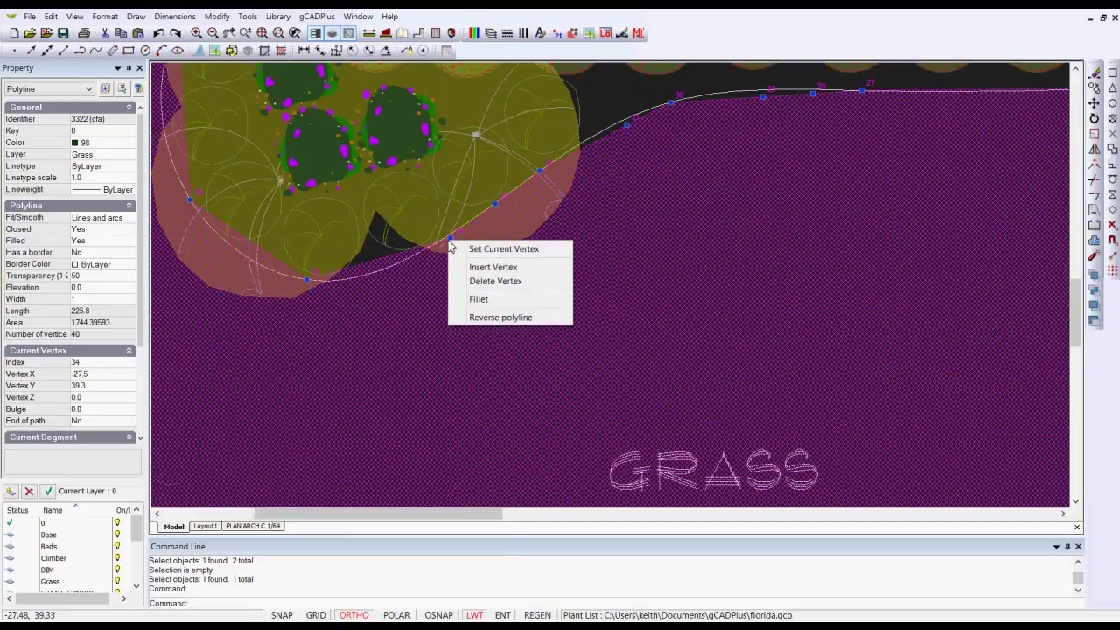
pyautogui.click(493, 267)
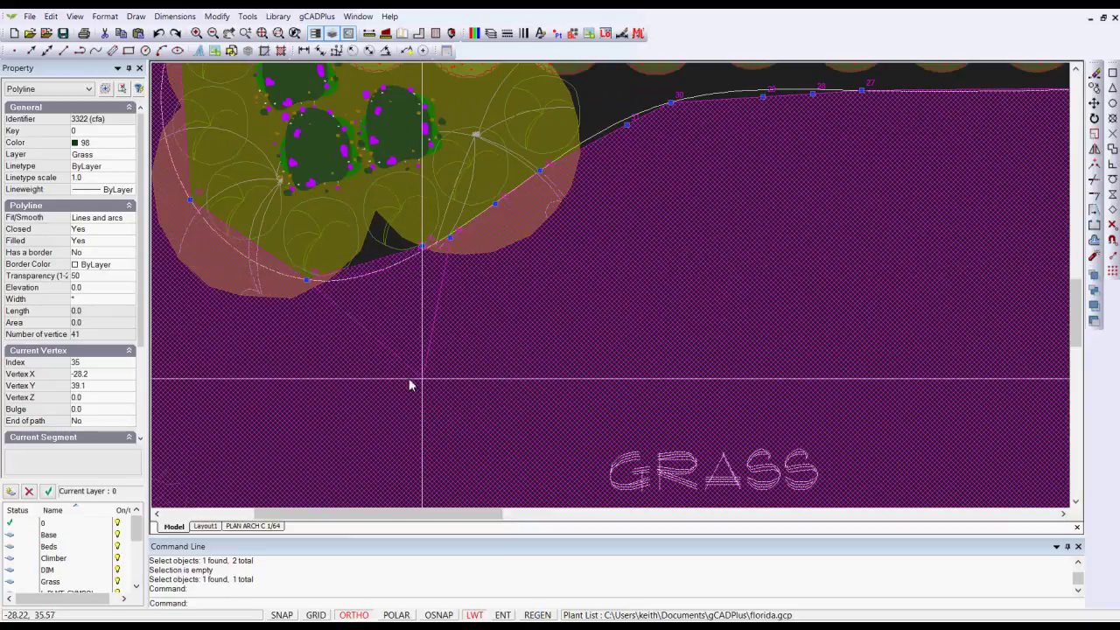
pyautogui.click(355, 615)
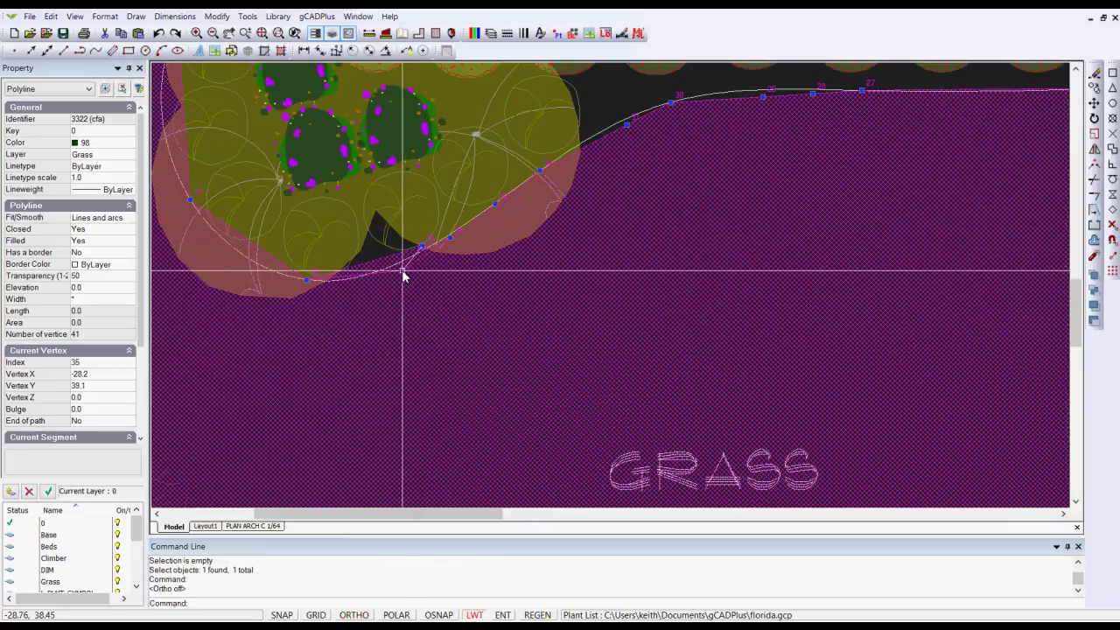
pyautogui.click(398, 276)
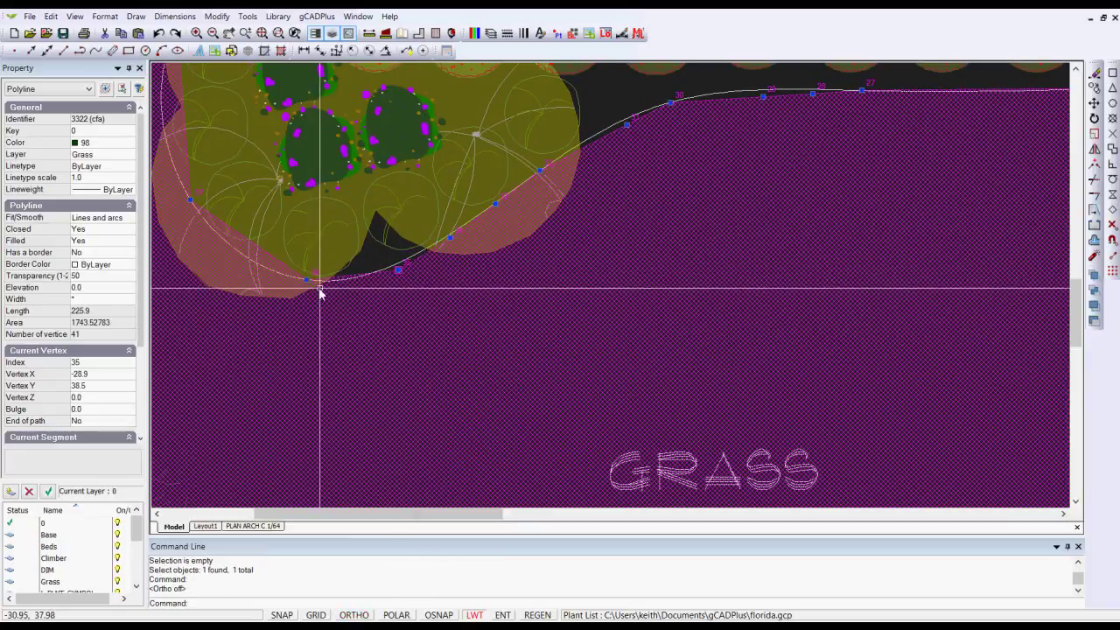
pyautogui.rightClick(395, 270)
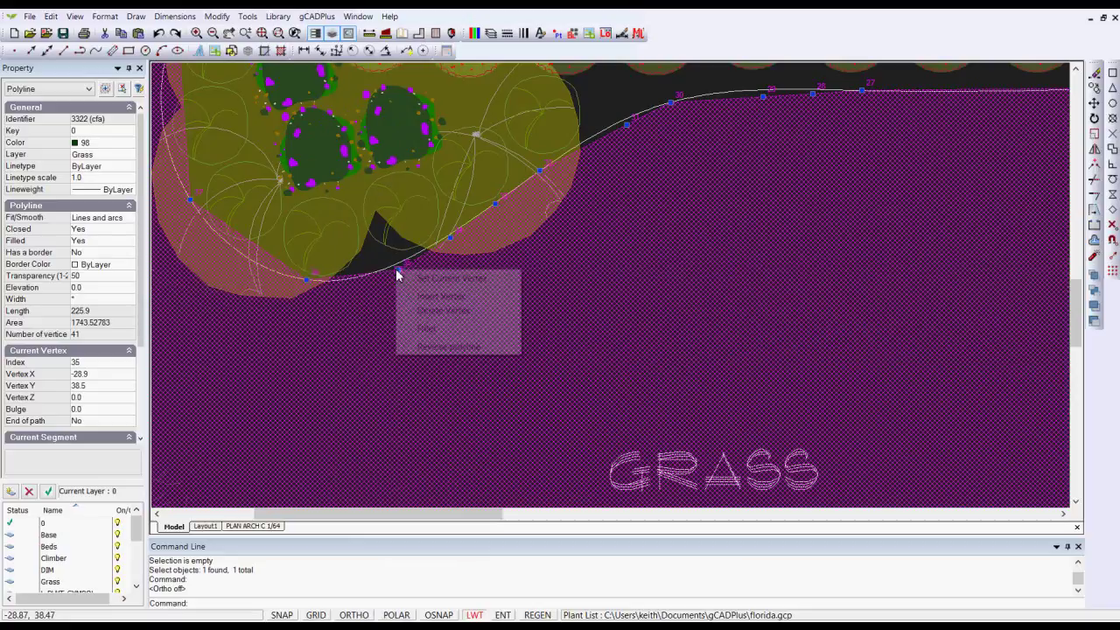
pyautogui.click(438, 296)
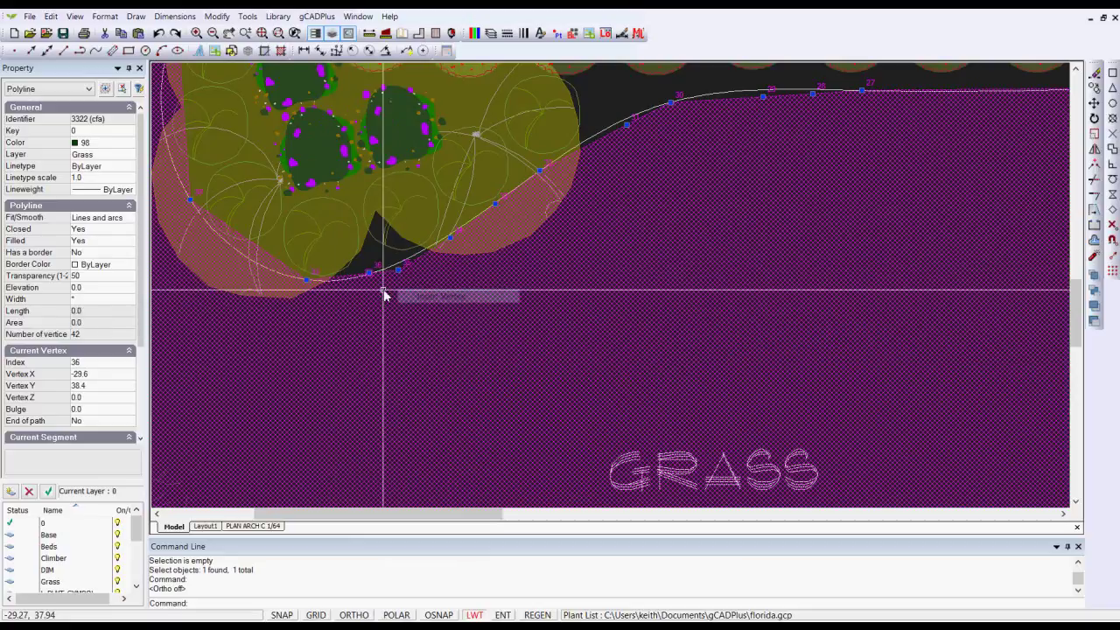
pyautogui.rightClick(305, 282)
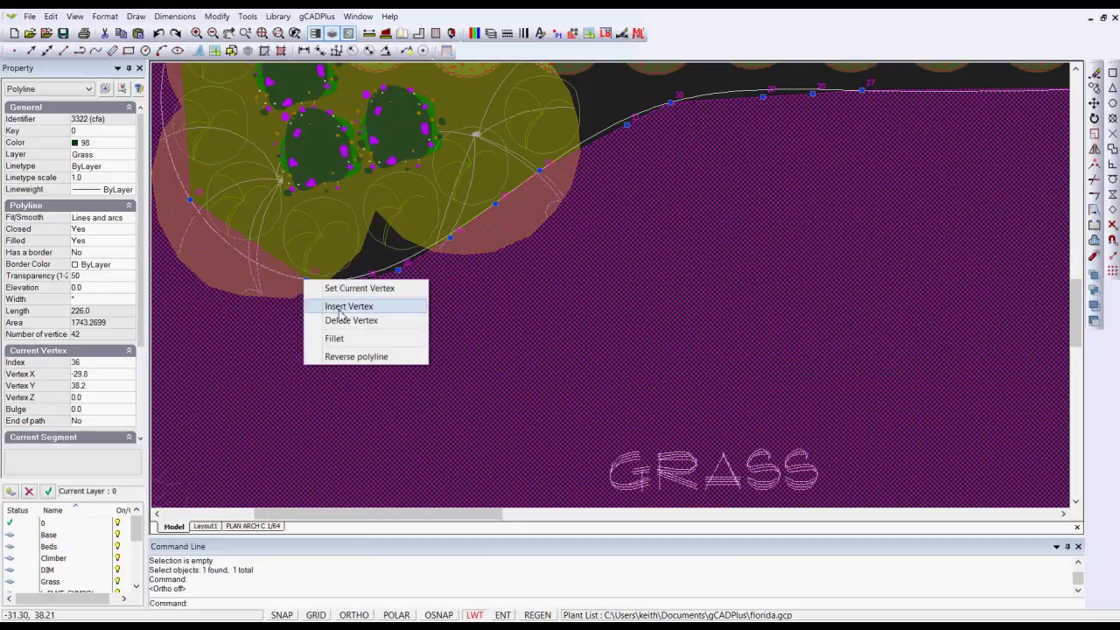
pyautogui.click(339, 308)
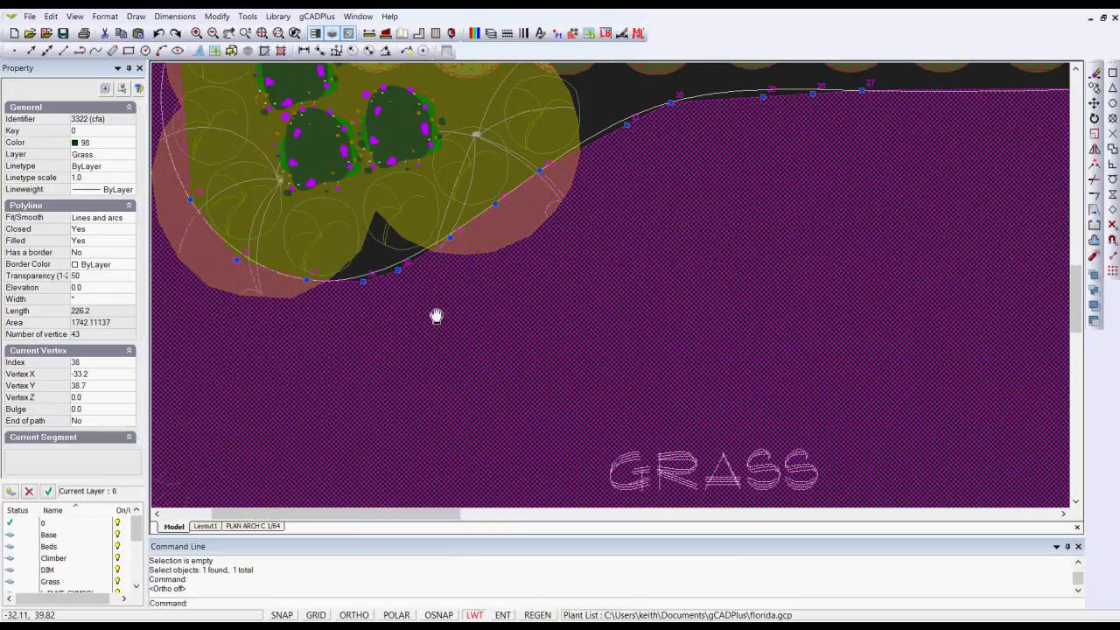
# - Centre the tree beds in view and insert another vertex near them
pyautogui.moveTo(496, 338); pyautogui.dragTo(520, 344, button='middle')
pyautogui.scroll(1, 430, 259)
pyautogui.scroll(1, 433, 363)
pyautogui.rightClick(432, 349)
pyautogui.click(465, 378)
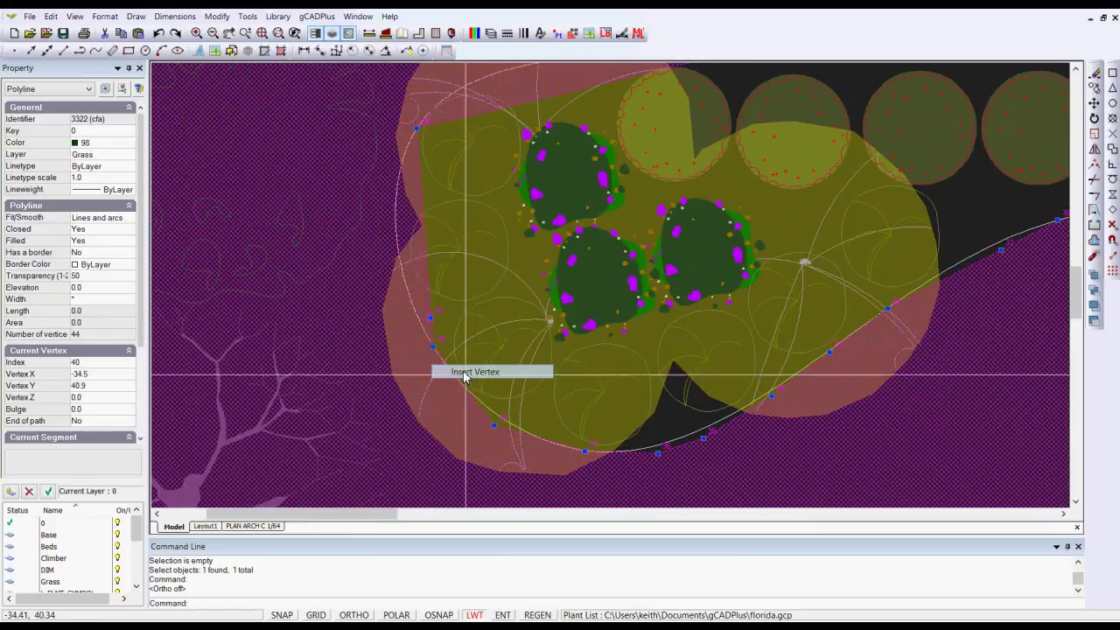
# - Add vertices along the bed's left edge, giving 45 vertices and area 1740.87598
pyautogui.click(432, 321)
pyautogui.rightClick(433, 323)
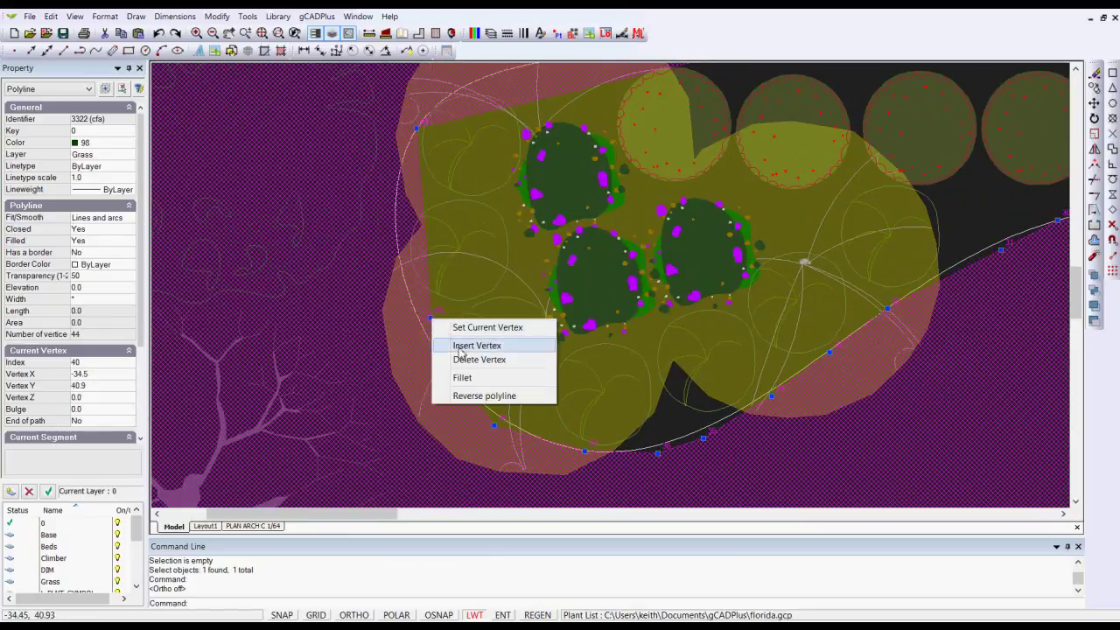
pyautogui.click(465, 346)
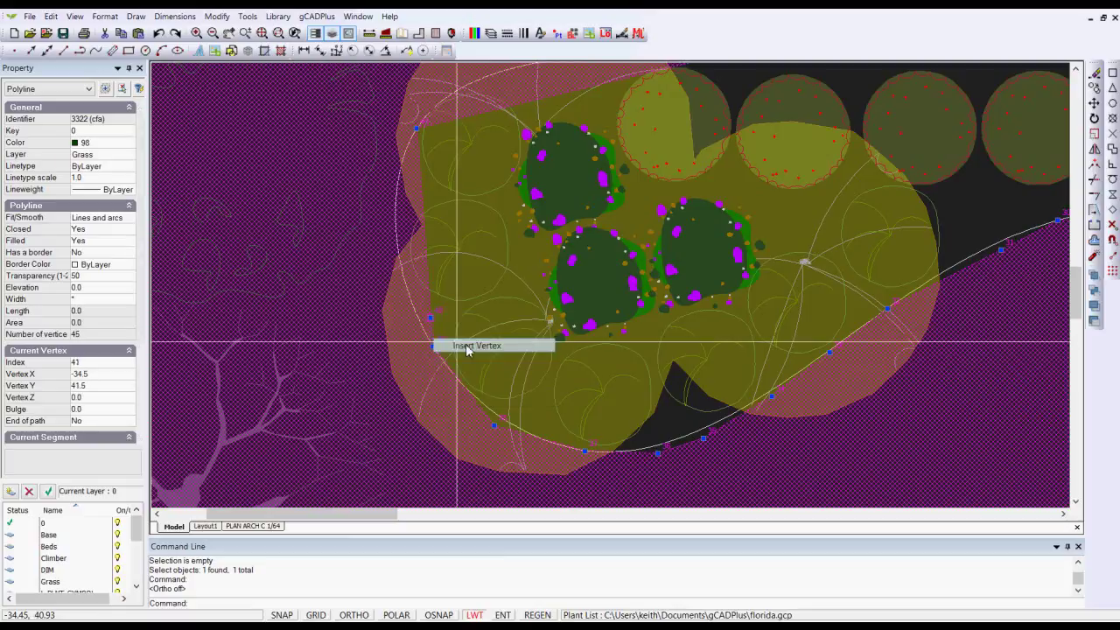
pyautogui.click(400, 285)
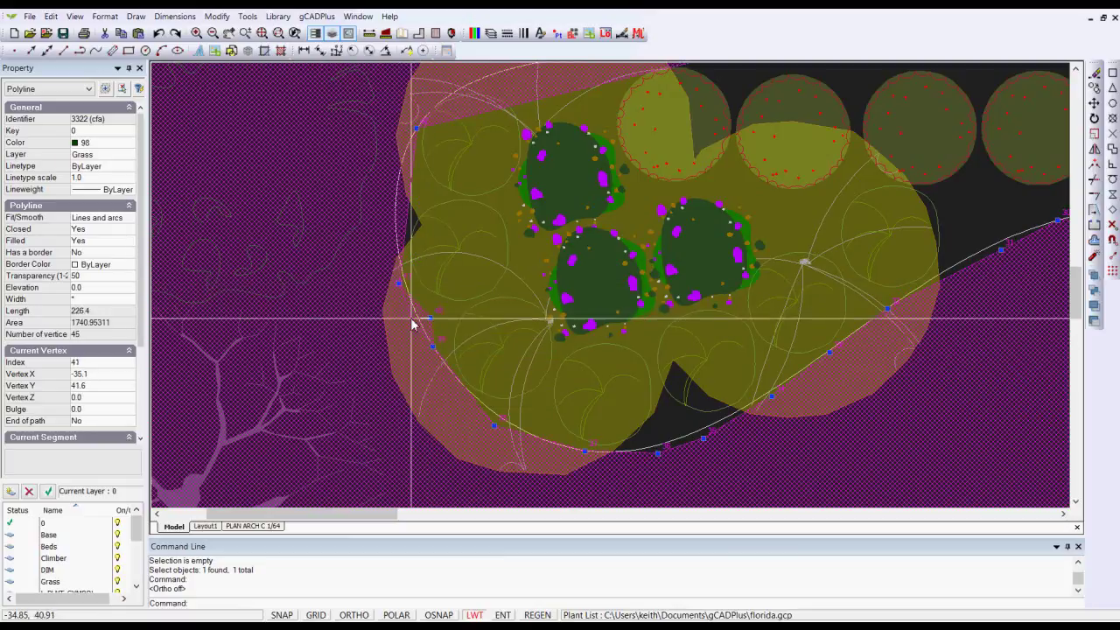
pyautogui.click(411, 320)
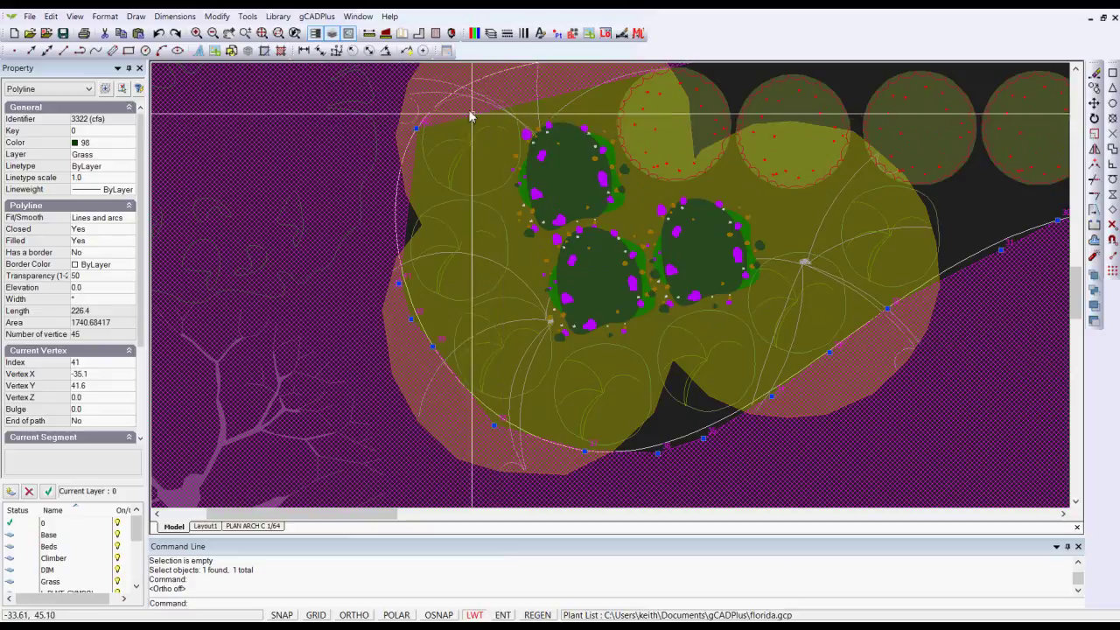
pyautogui.scroll(-4, 449, 218)
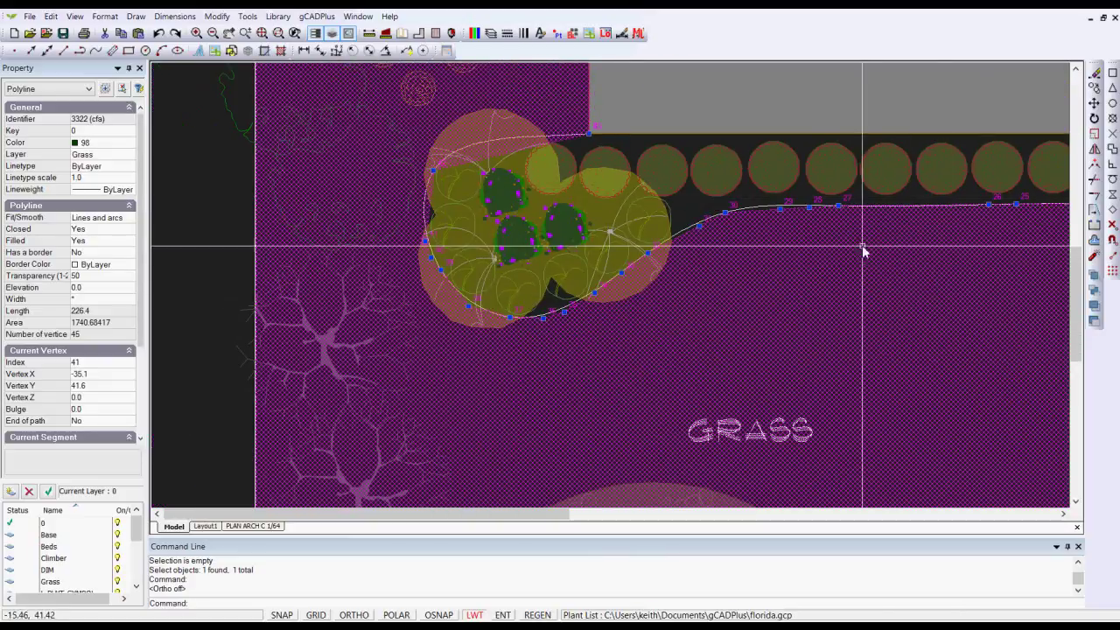
pyautogui.scroll(2, 856, 250)
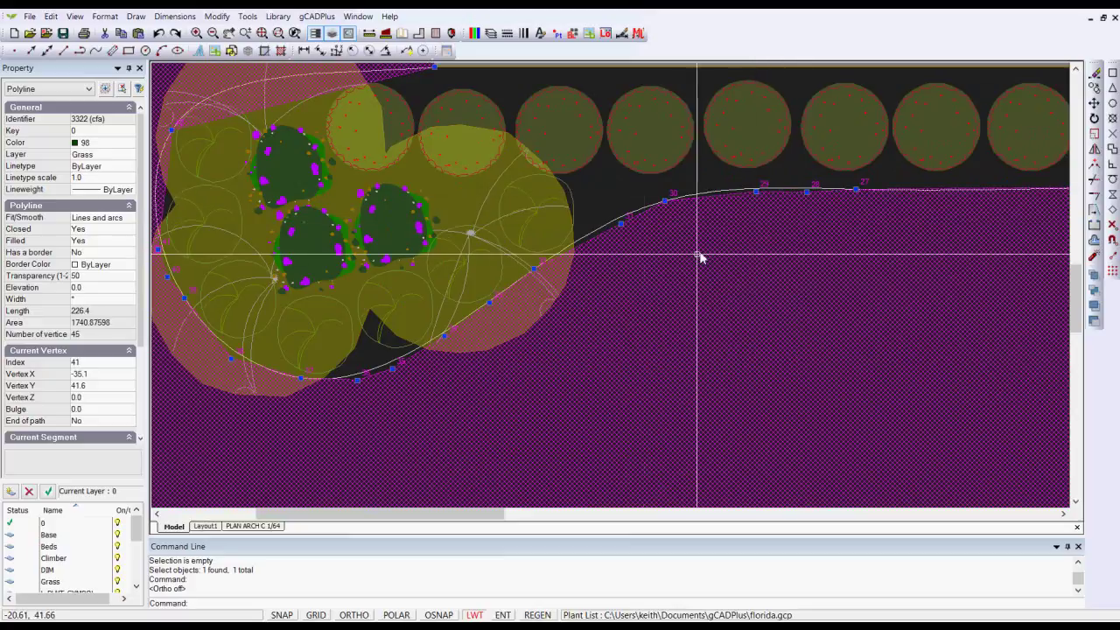
pyautogui.scroll(-2, 646, 299)
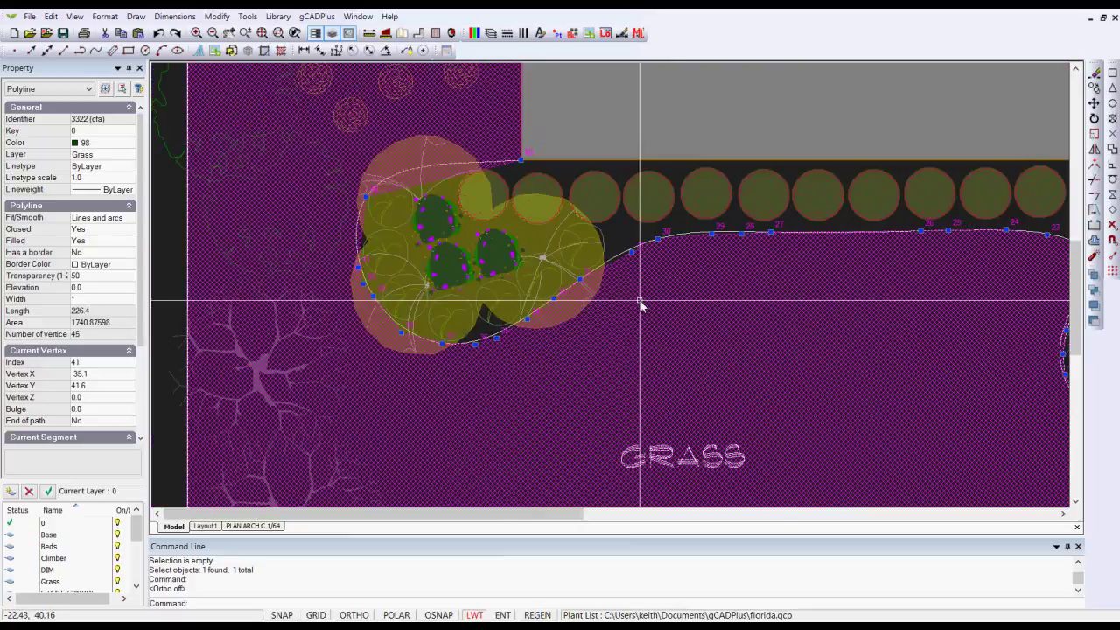
pyautogui.scroll(-2, 603, 301)
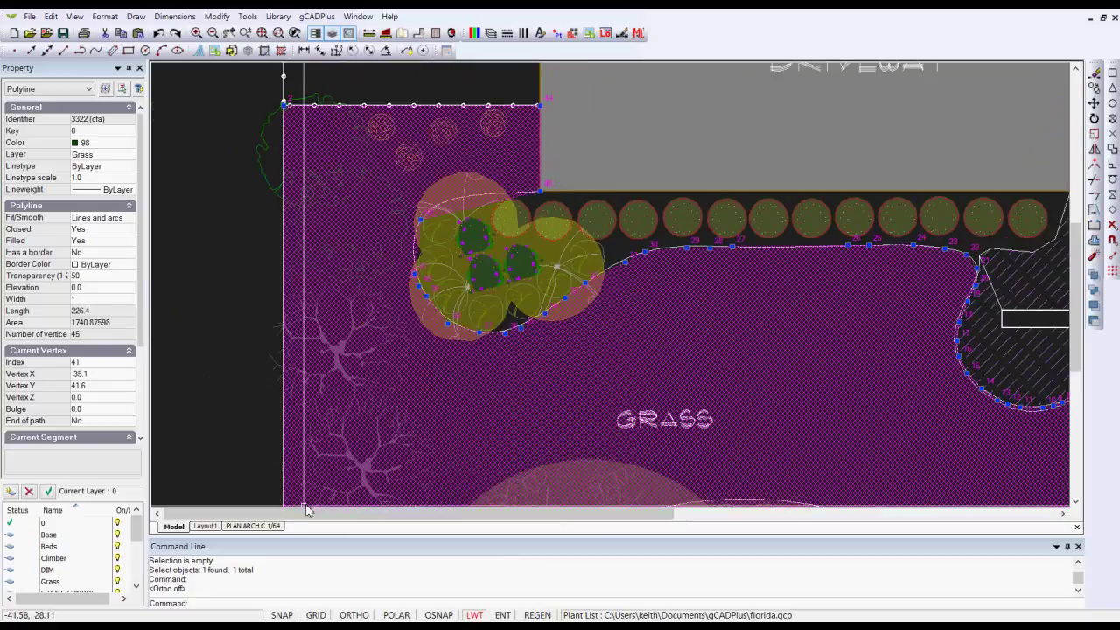
# - Show the PLAN ARCH C 1/64 sheet and zoom and pan to centre it
pyautogui.click(260, 527)
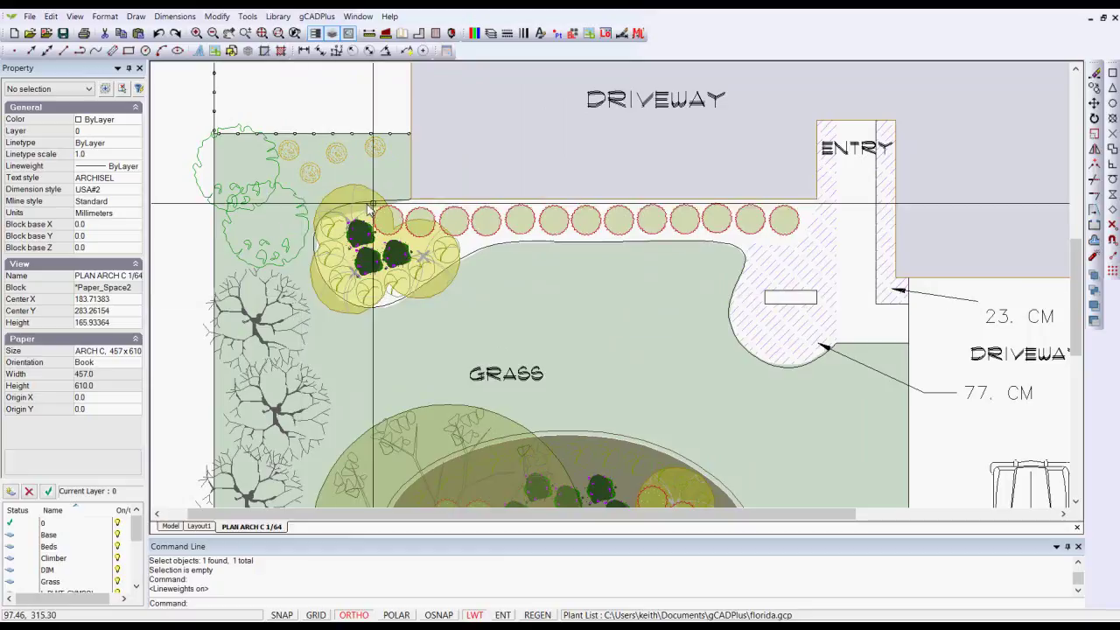
pyautogui.scroll(-2, 453, 272)
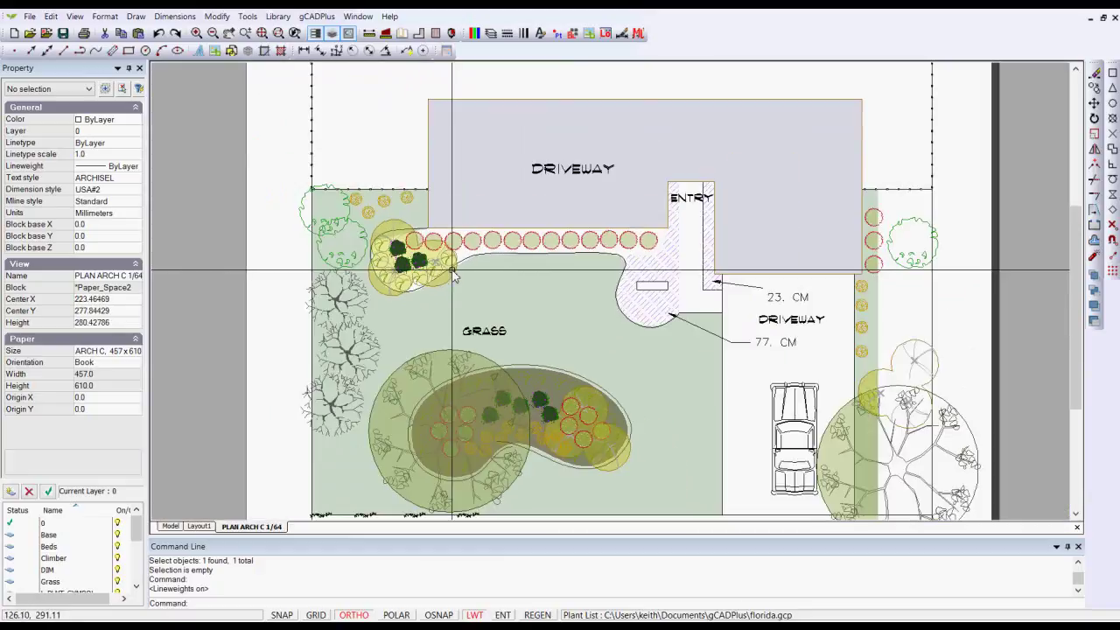
pyautogui.scroll(-1, 454, 274)
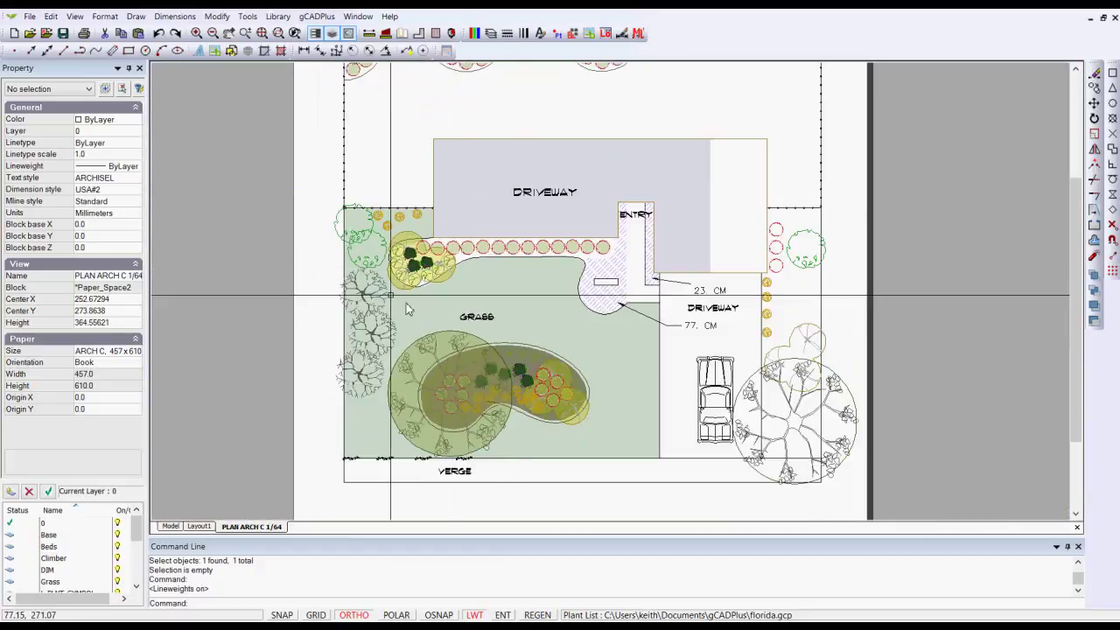
pyautogui.scroll(3, 395, 300)
pyautogui.scroll(-2, 543, 292)
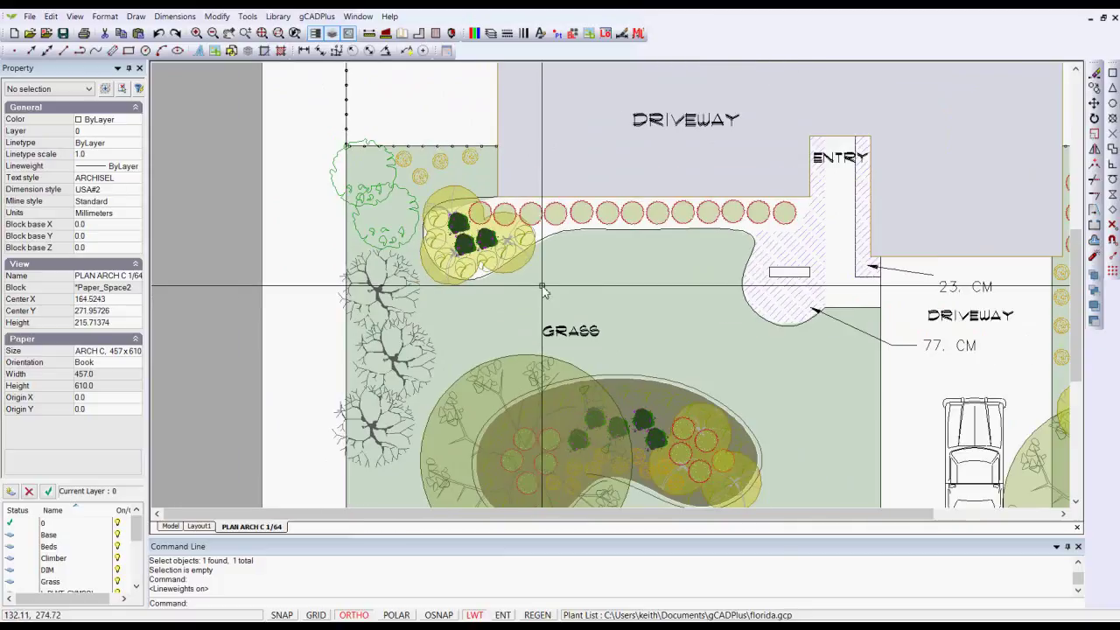
pyautogui.scroll(-2, 543, 291)
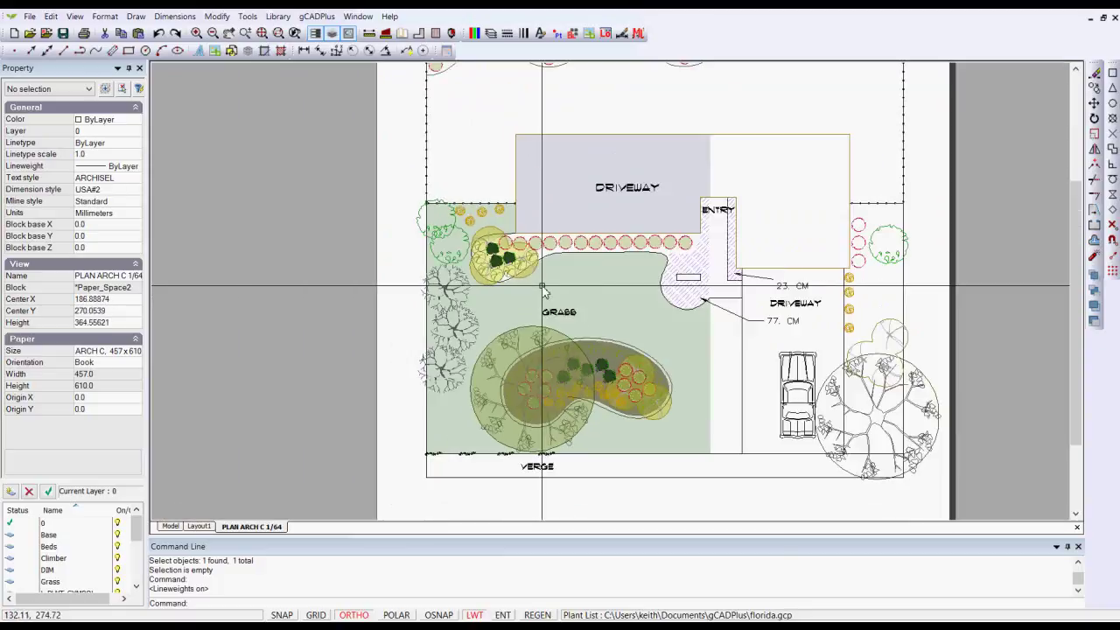
pyautogui.scroll(-1, 538, 290)
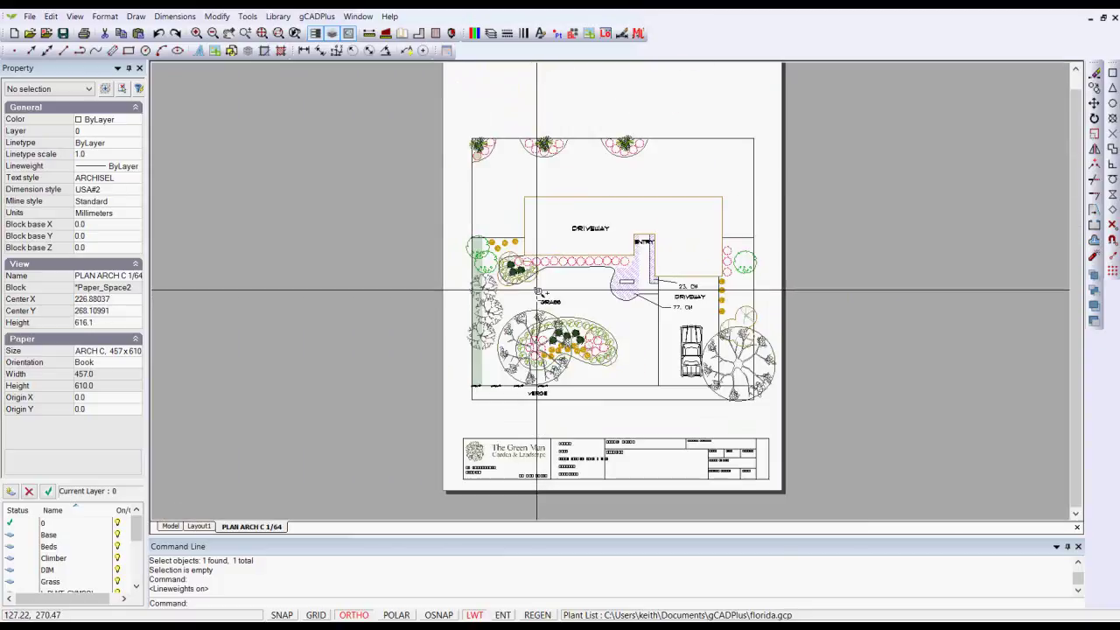
pyautogui.scroll(4, 621, 452)
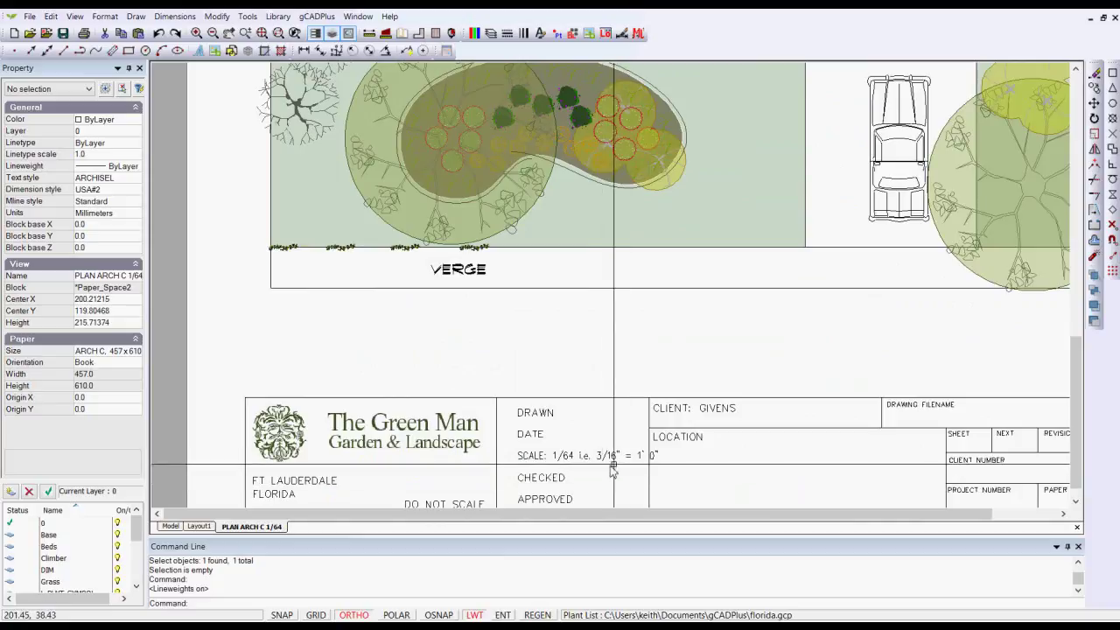
pyautogui.scroll(-3, 639, 468)
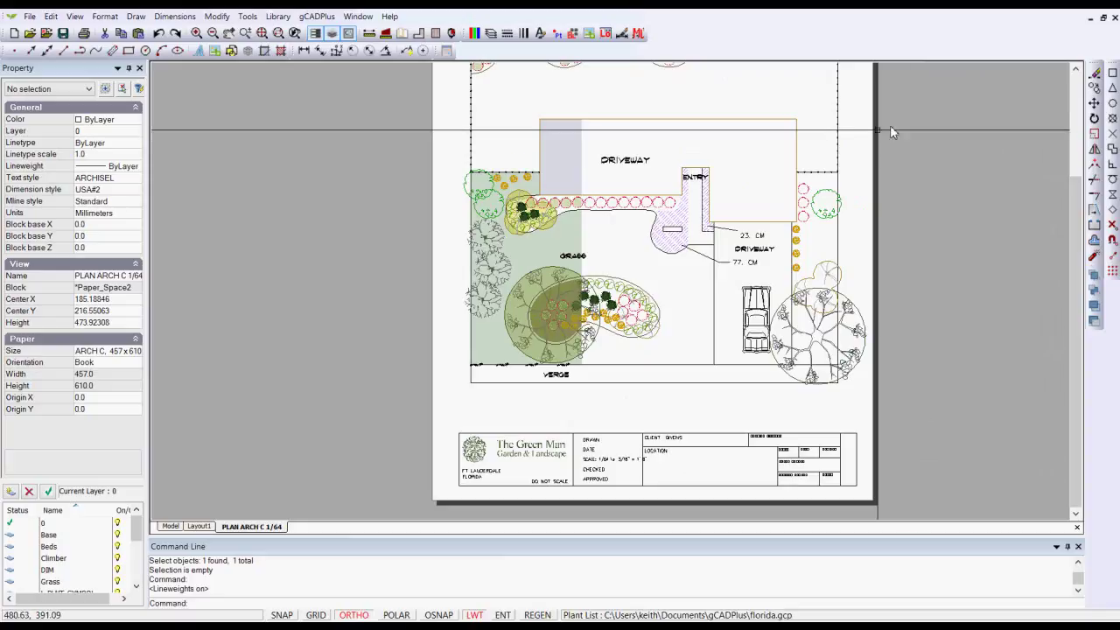
pyautogui.scroll(-2, 752, 136)
pyautogui.moveTo(753, 136); pyautogui.dragTo(634, 224, button='middle')
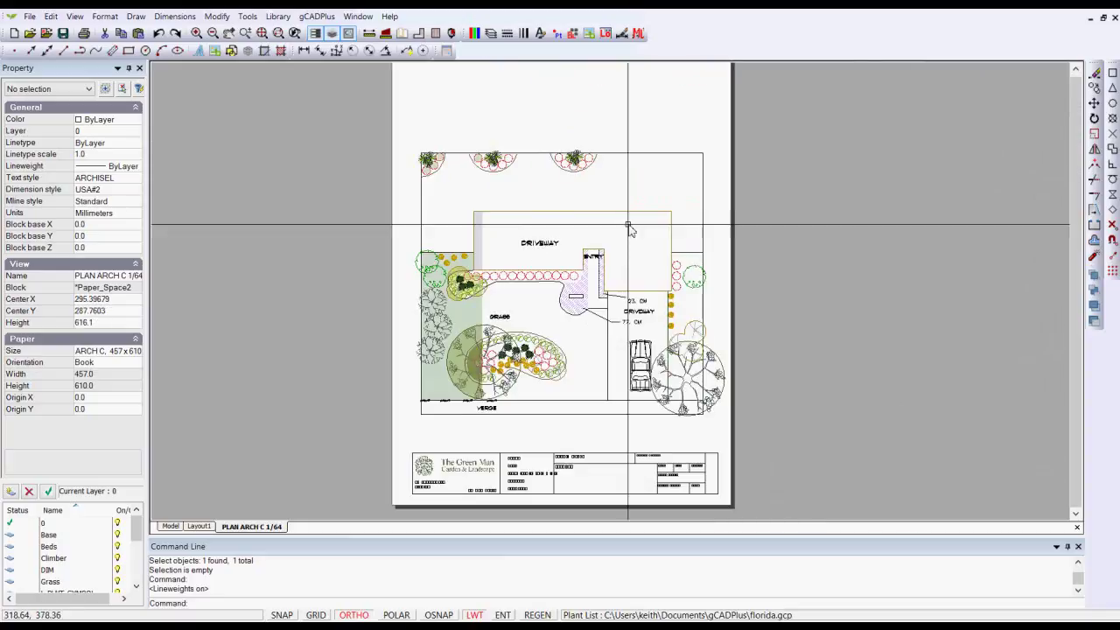
# - Save the sheet as a high-quality PDF, windowed corner to corner, named test.pdf
pyautogui.click(30, 17)
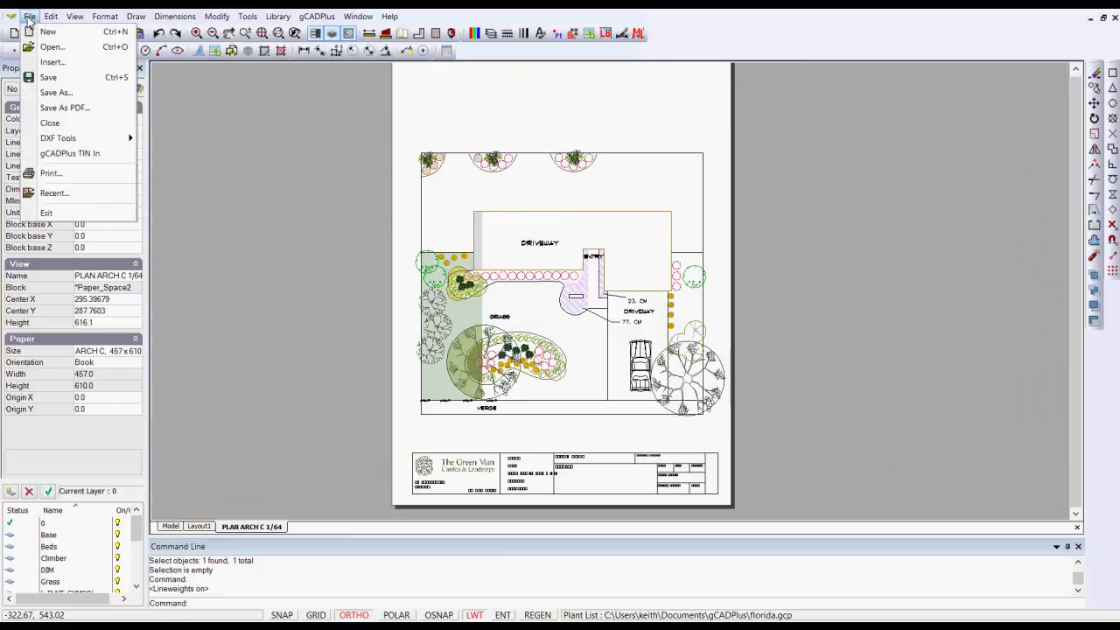
pyautogui.click(64, 108)
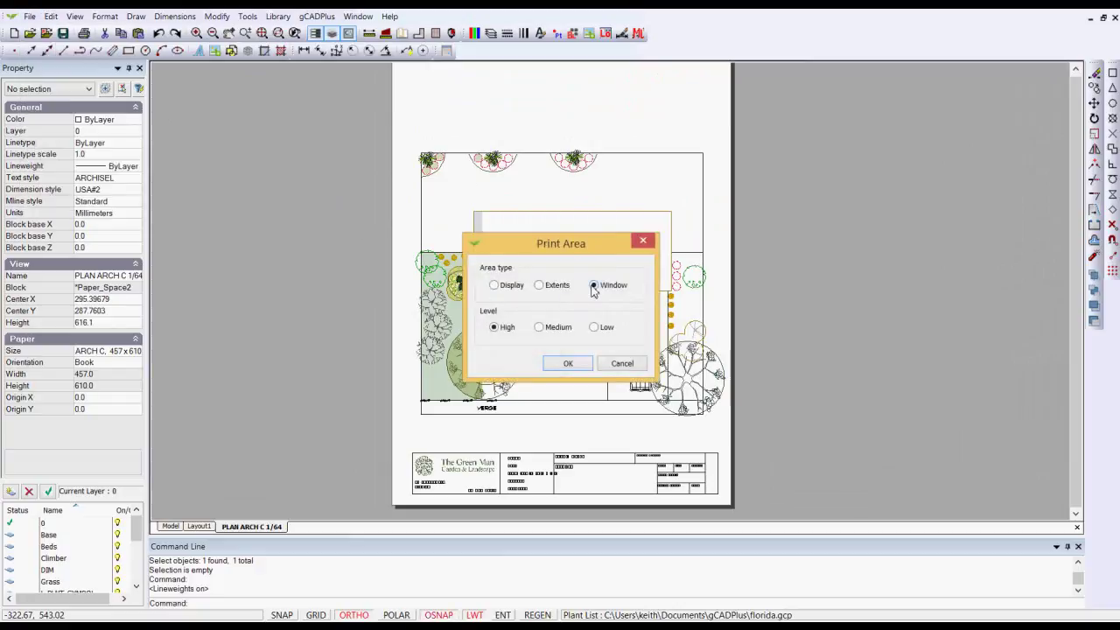
pyautogui.click(568, 366)
pyautogui.scroll(-1, 468, 144)
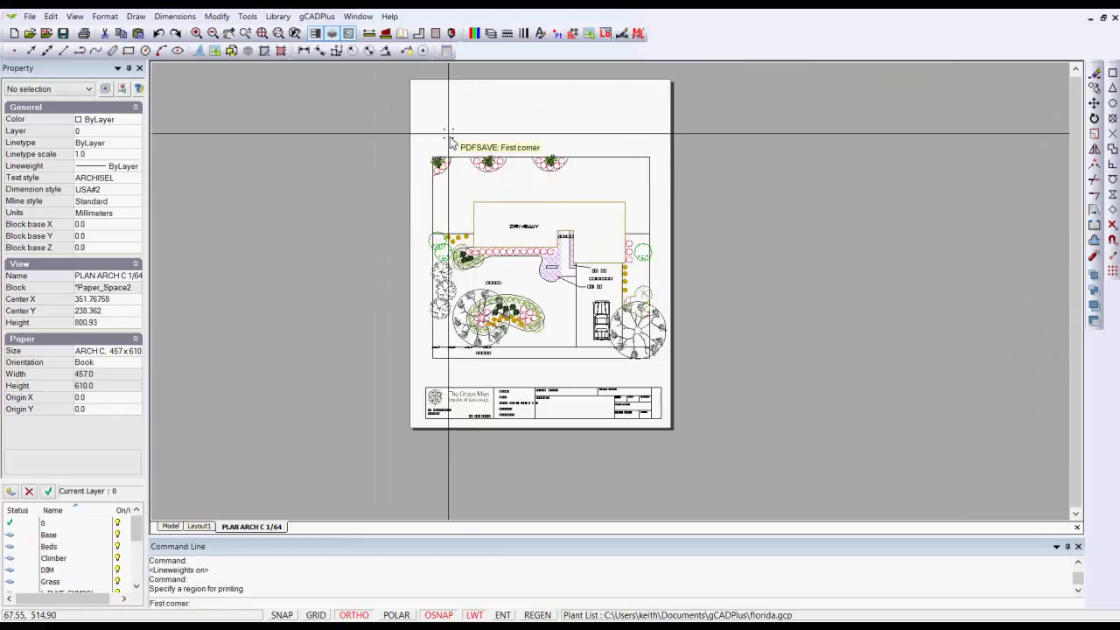
pyautogui.click(412, 82)
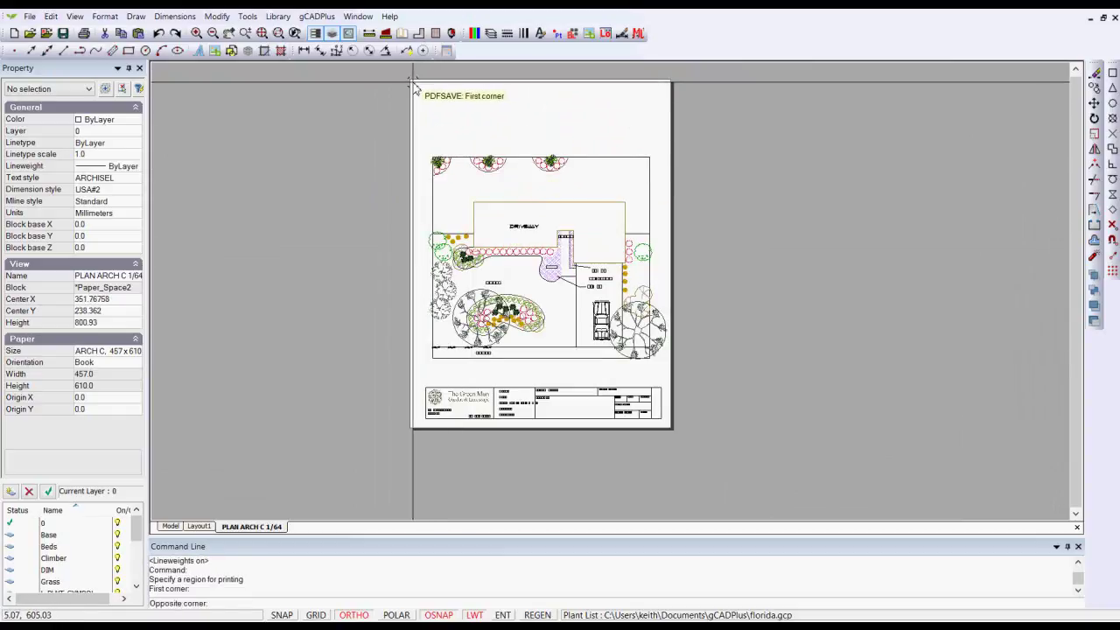
pyautogui.click(669, 426)
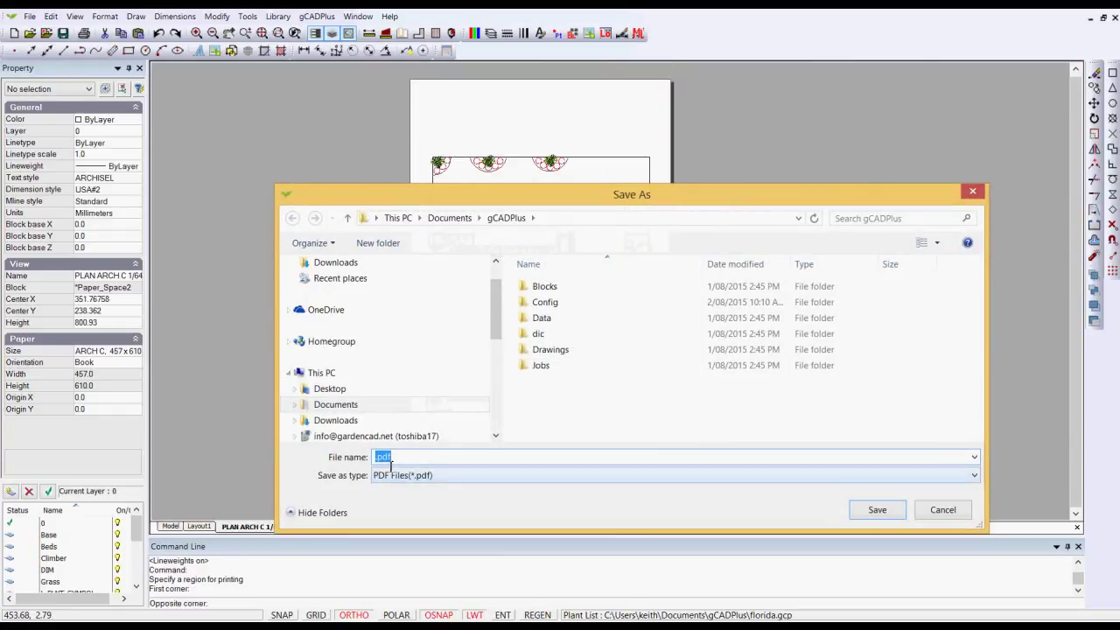
pyautogui.write('test')
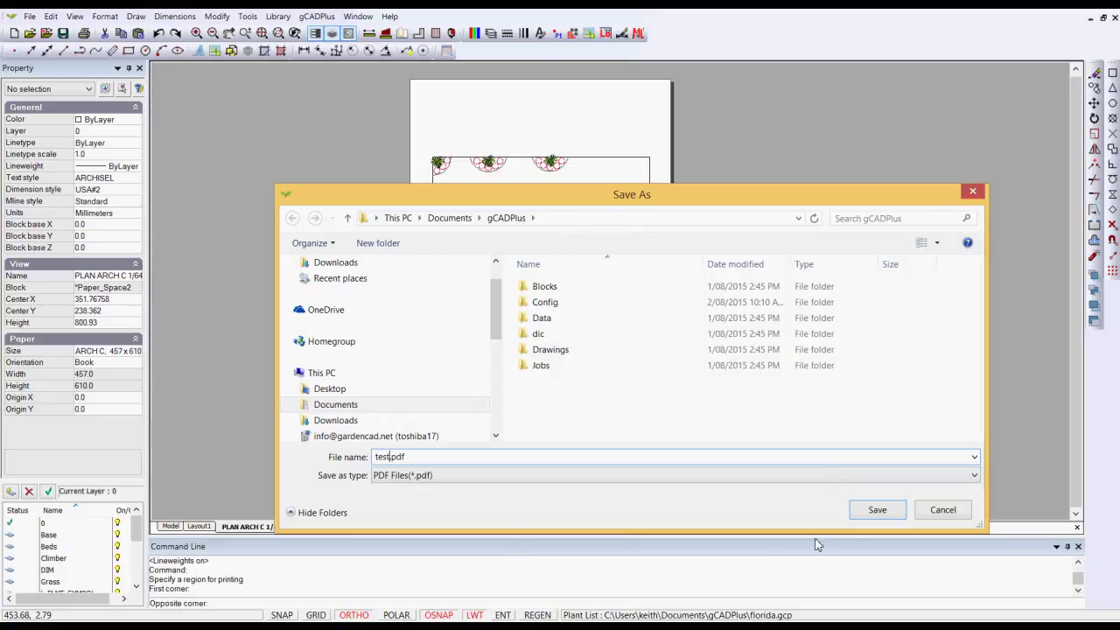
pyautogui.click(877, 509)
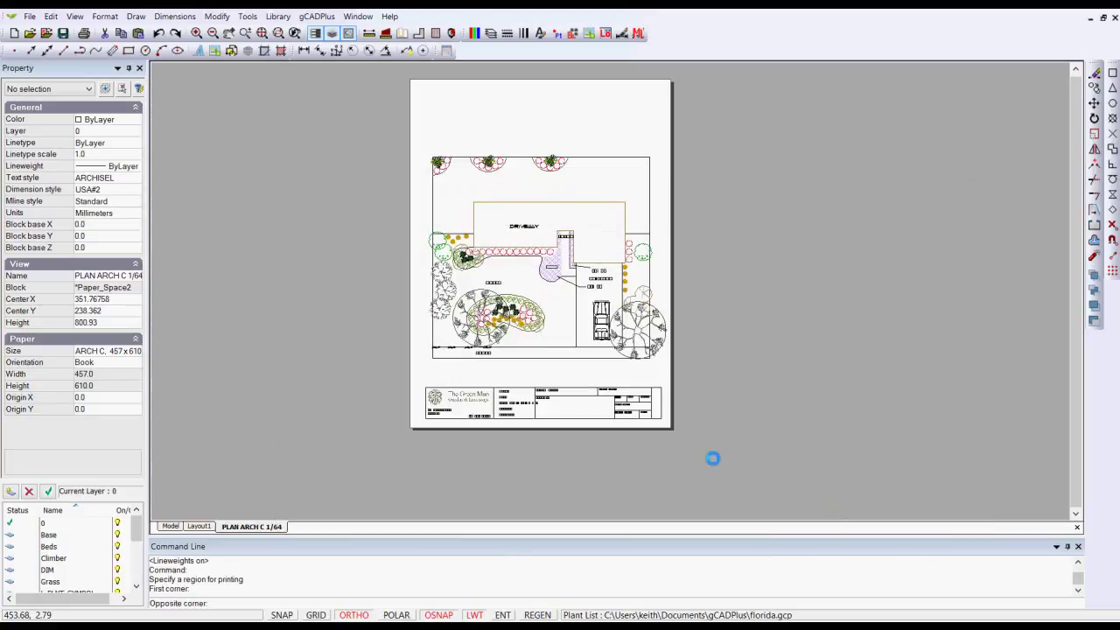
# - Open test.pdf in Adobe Reader and pan down to show the verge and title block
pyautogui.click(711, 462)
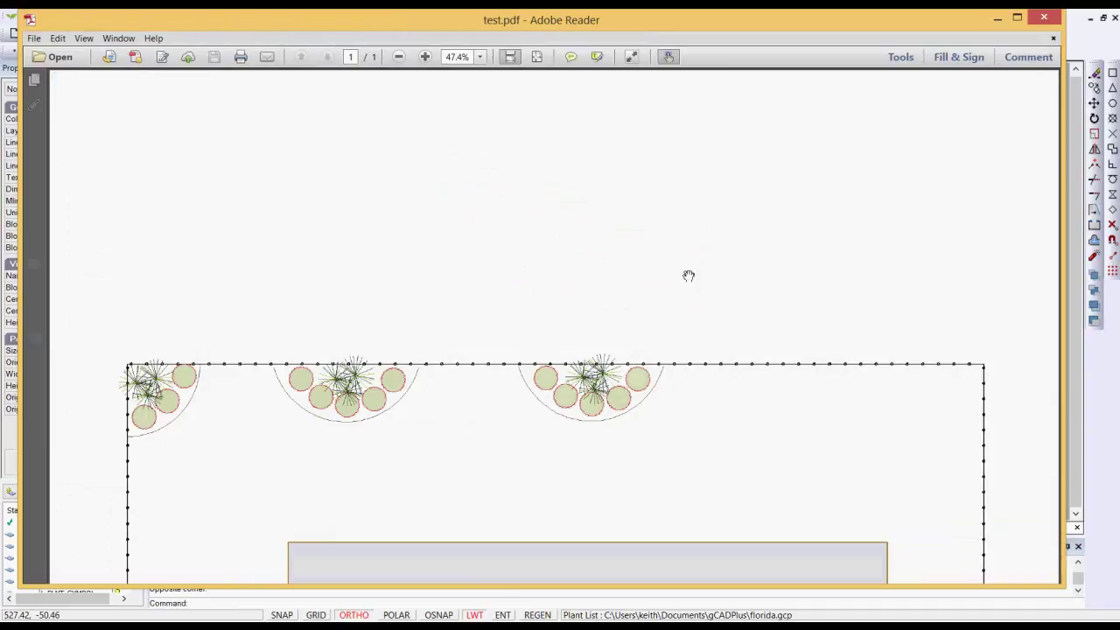
pyautogui.keyDown('ctrl'); pyautogui.scroll(-2, 689, 275); pyautogui.keyUp('ctrl')
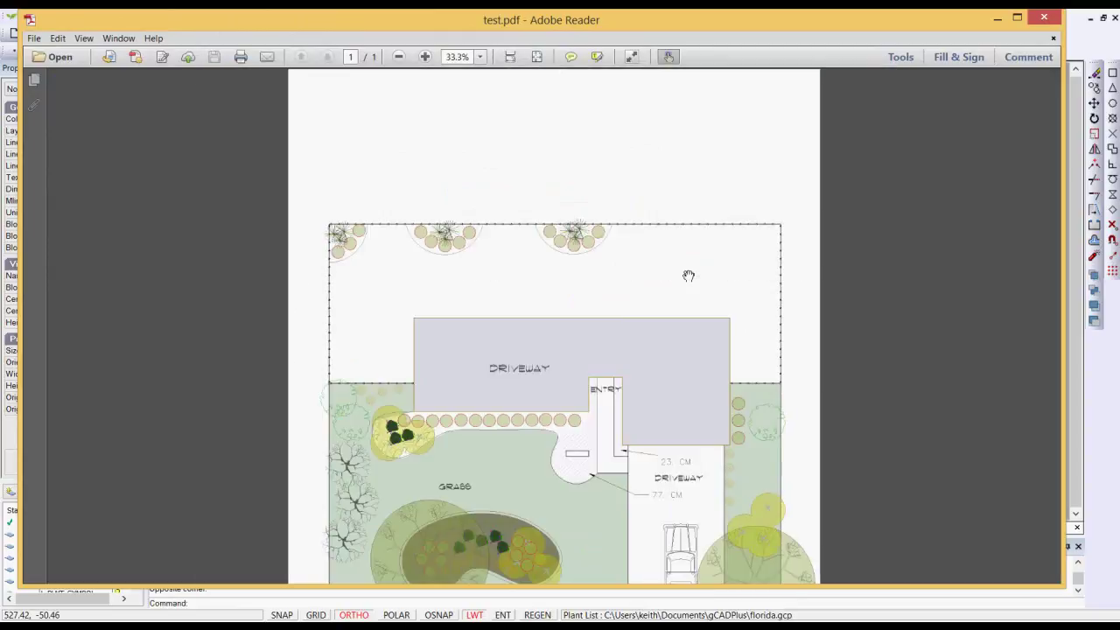
pyautogui.moveTo(657, 383); pyautogui.dragTo(652, 247)
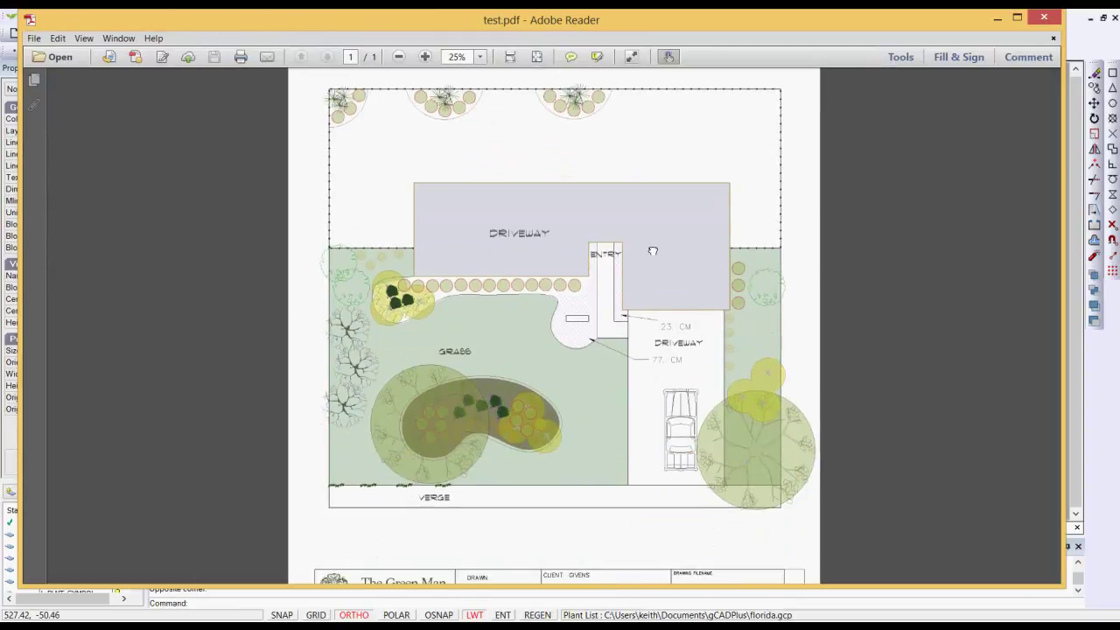
pyautogui.moveTo(653, 402); pyautogui.dragTo(662, 317)
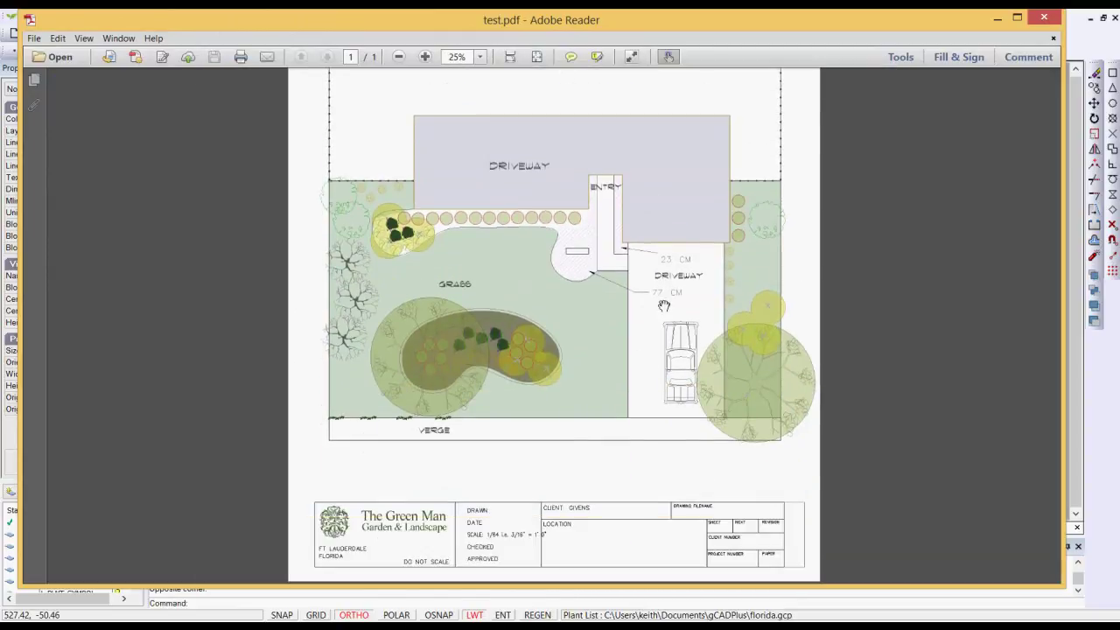